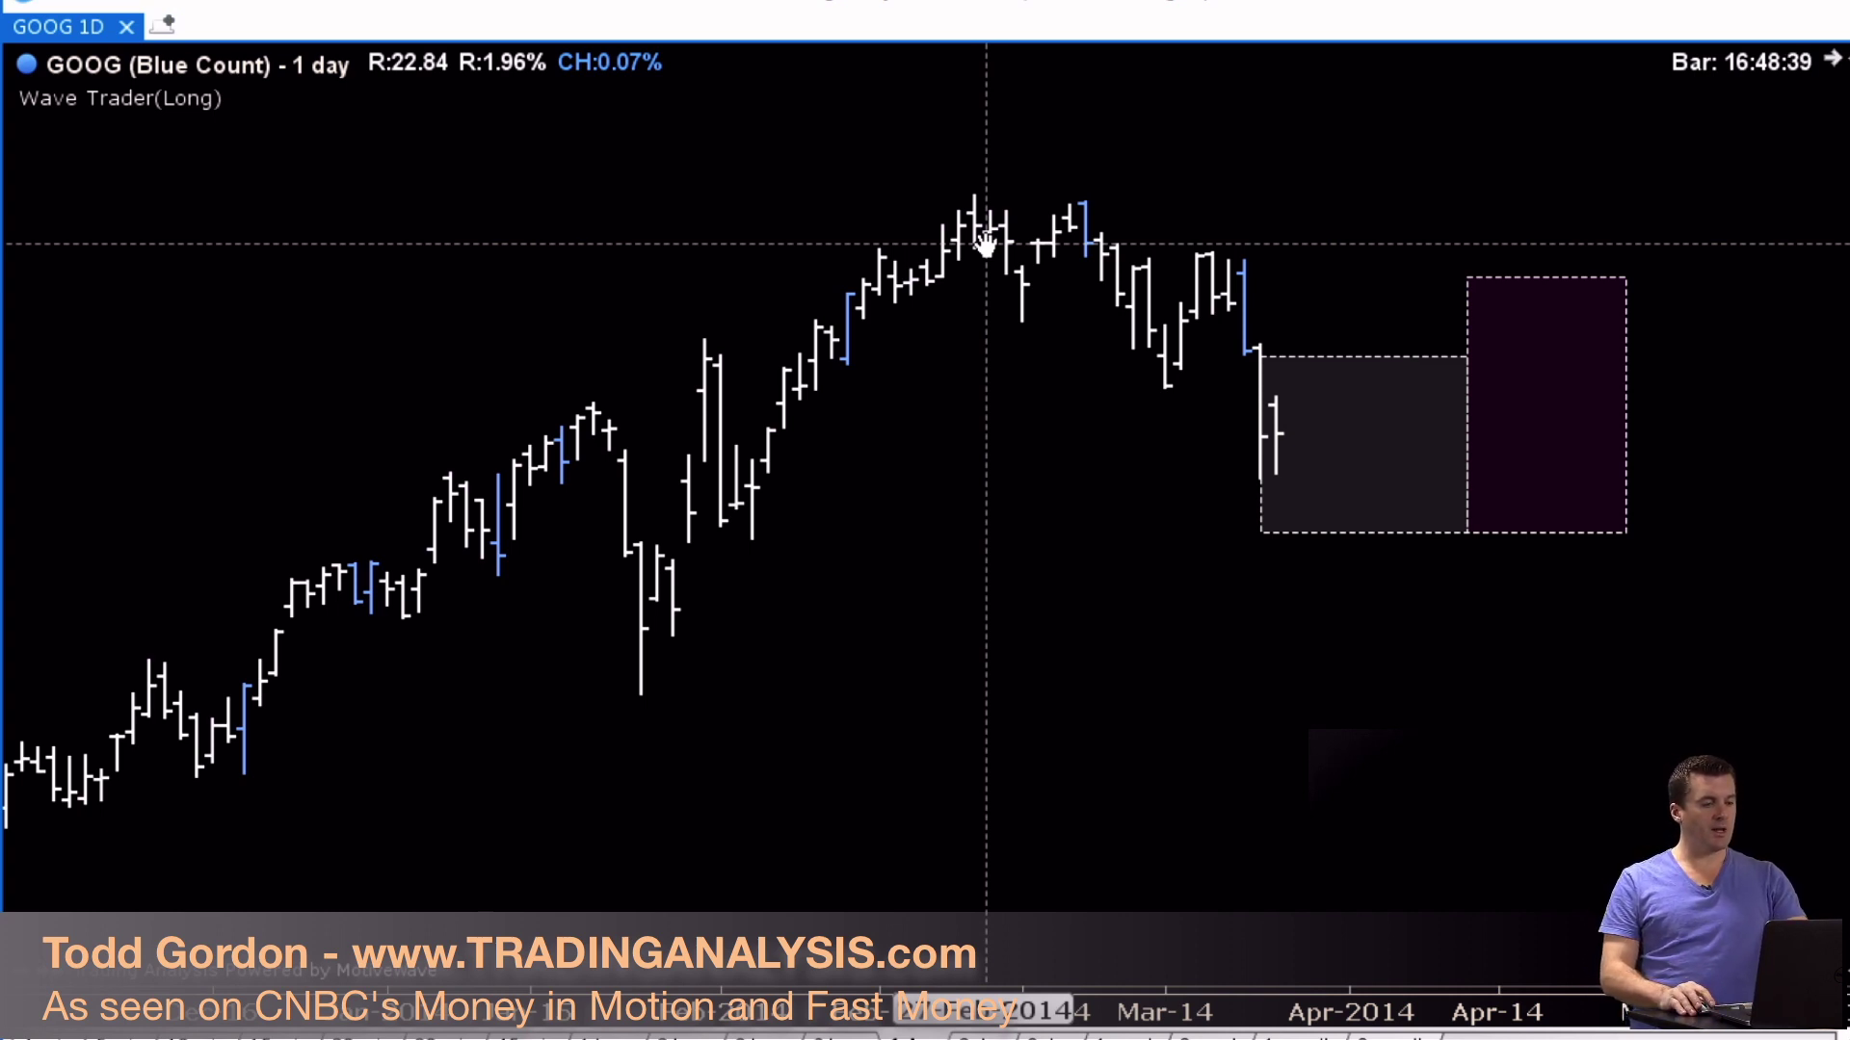
- Draw the ABC correction on GOOG with 0 at the bar low, a at the peak, b at the recent low
left_click(653, 706)
key("Escape")
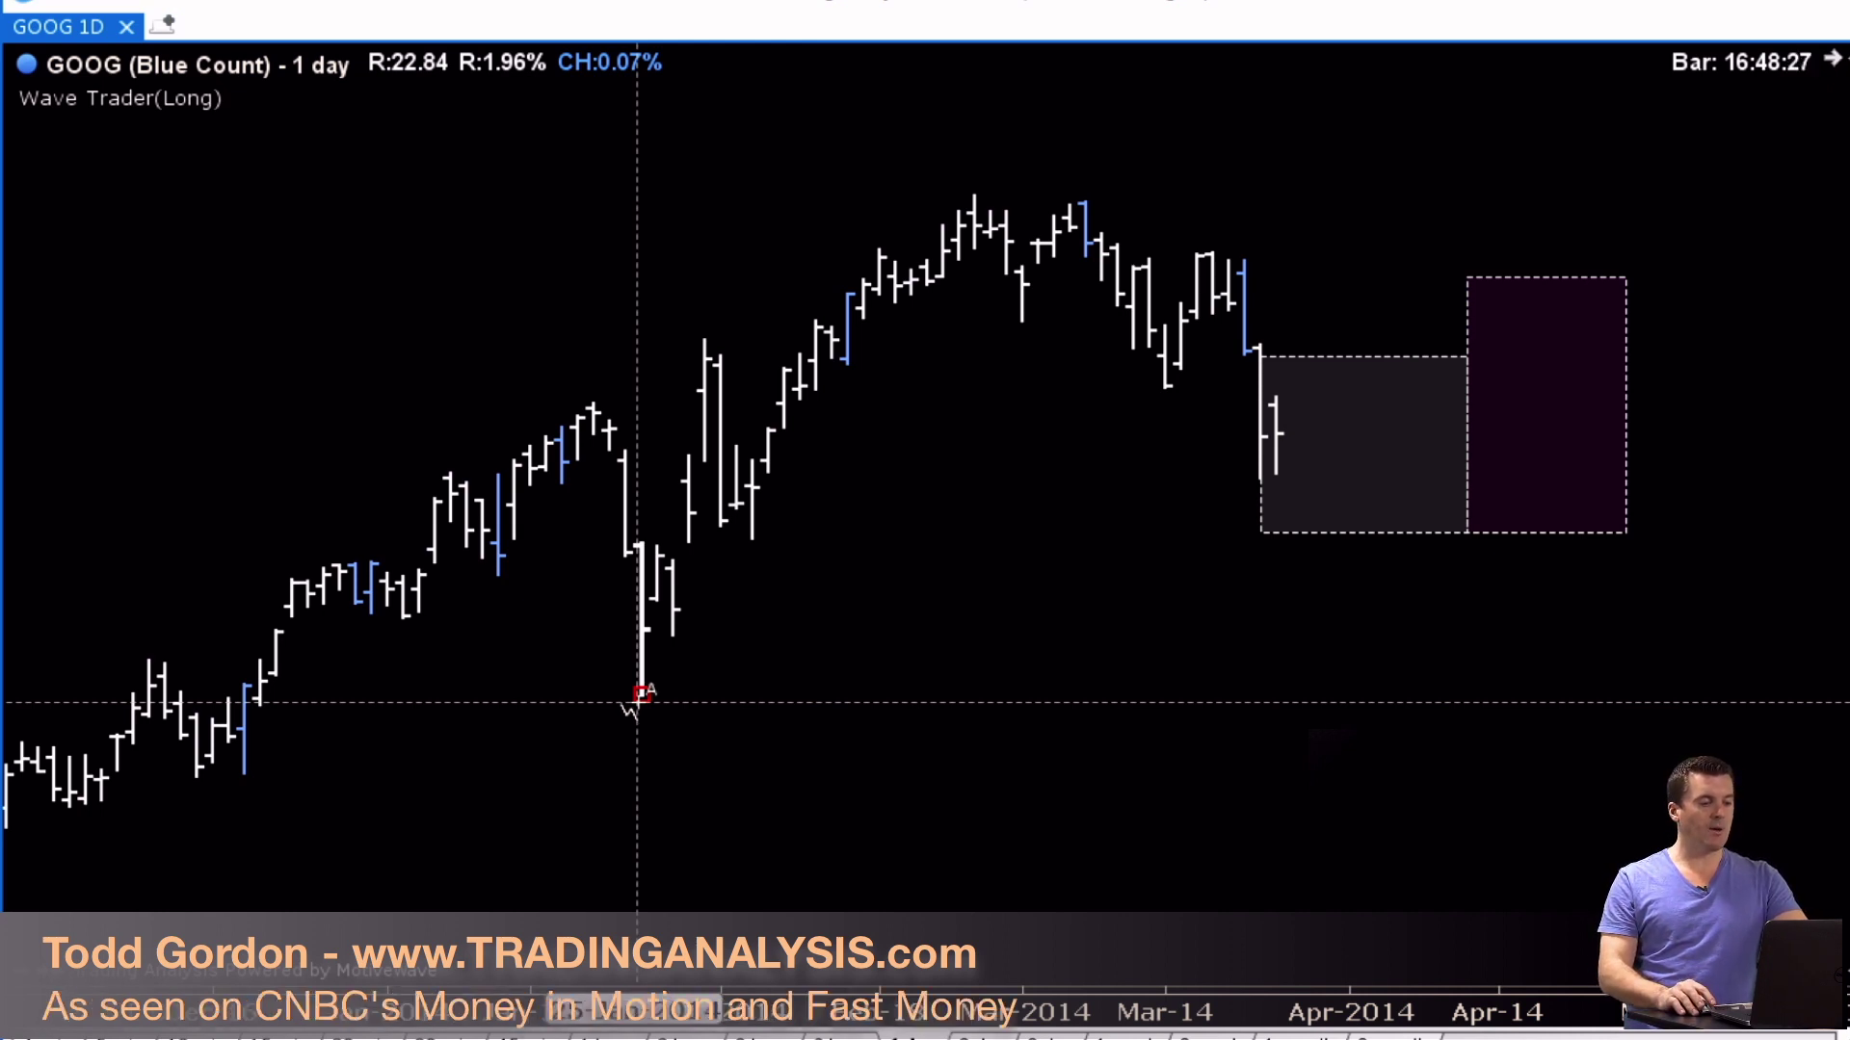
left_click(636, 702)
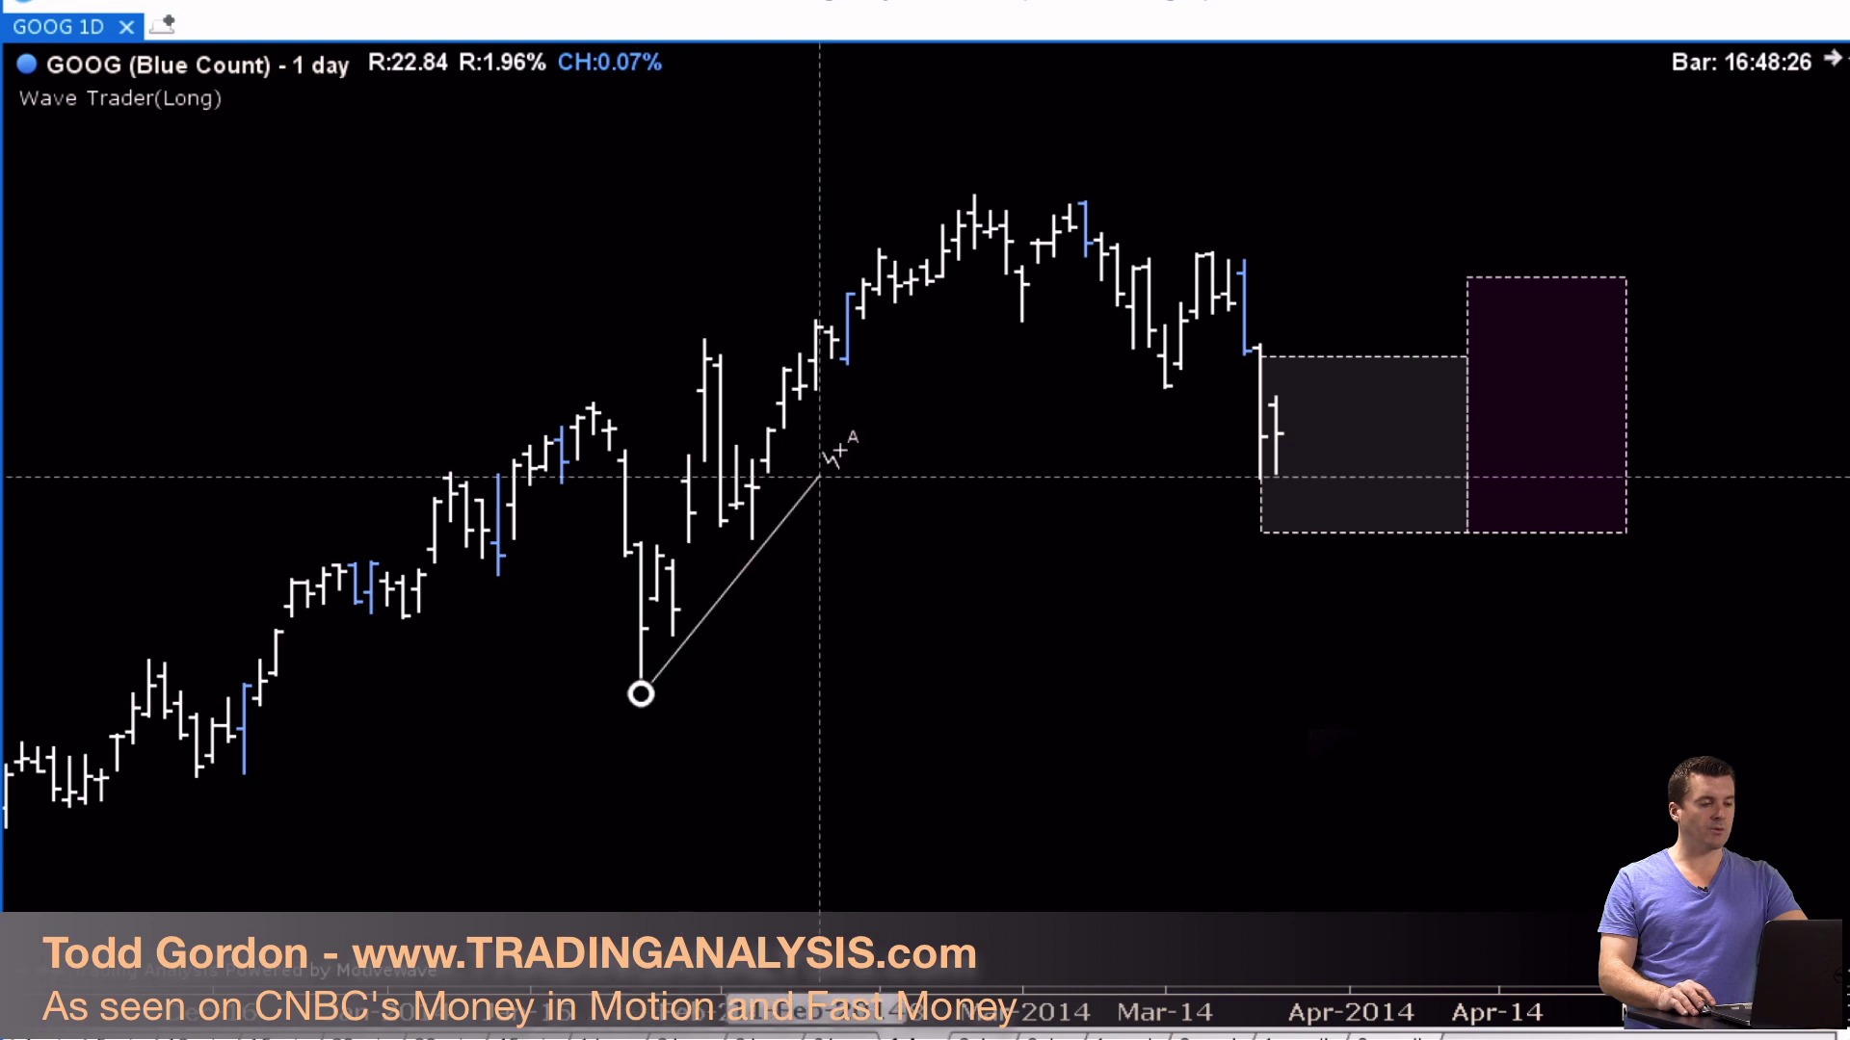
left_click(975, 193)
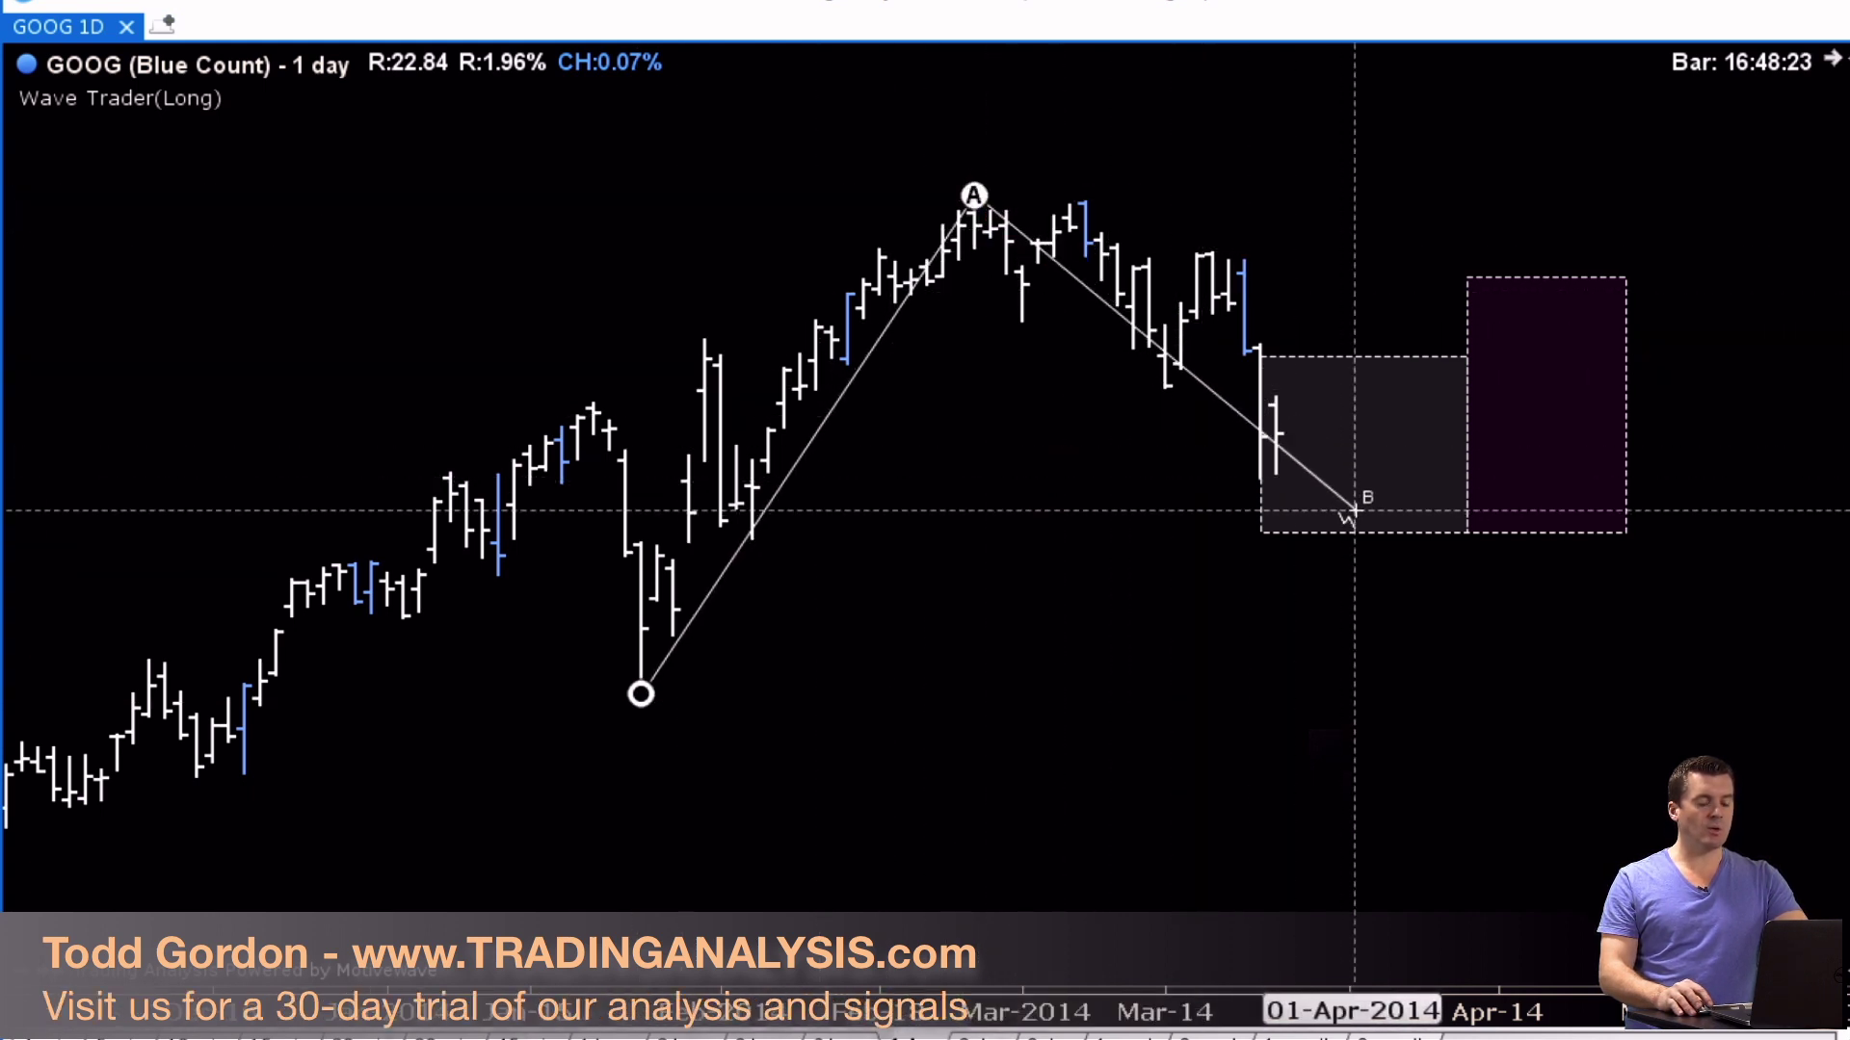
left_click(1349, 512)
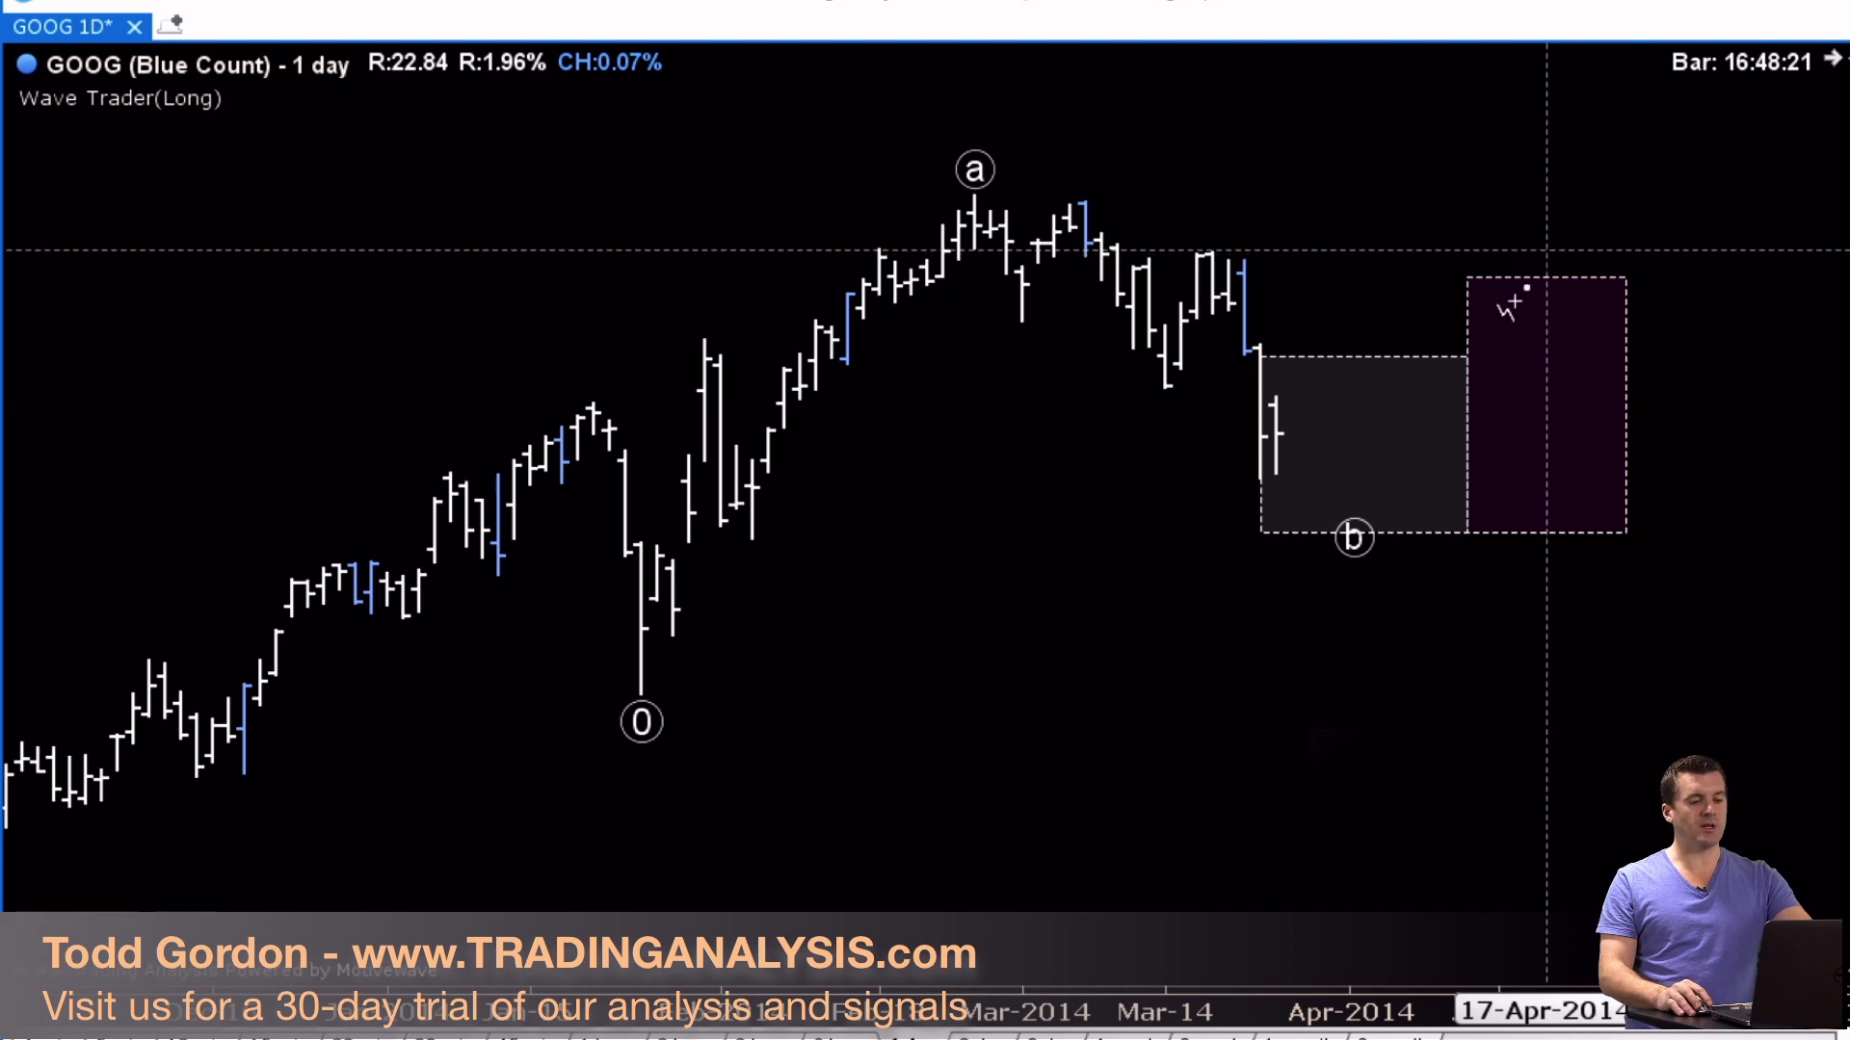
left_click(1346, 540)
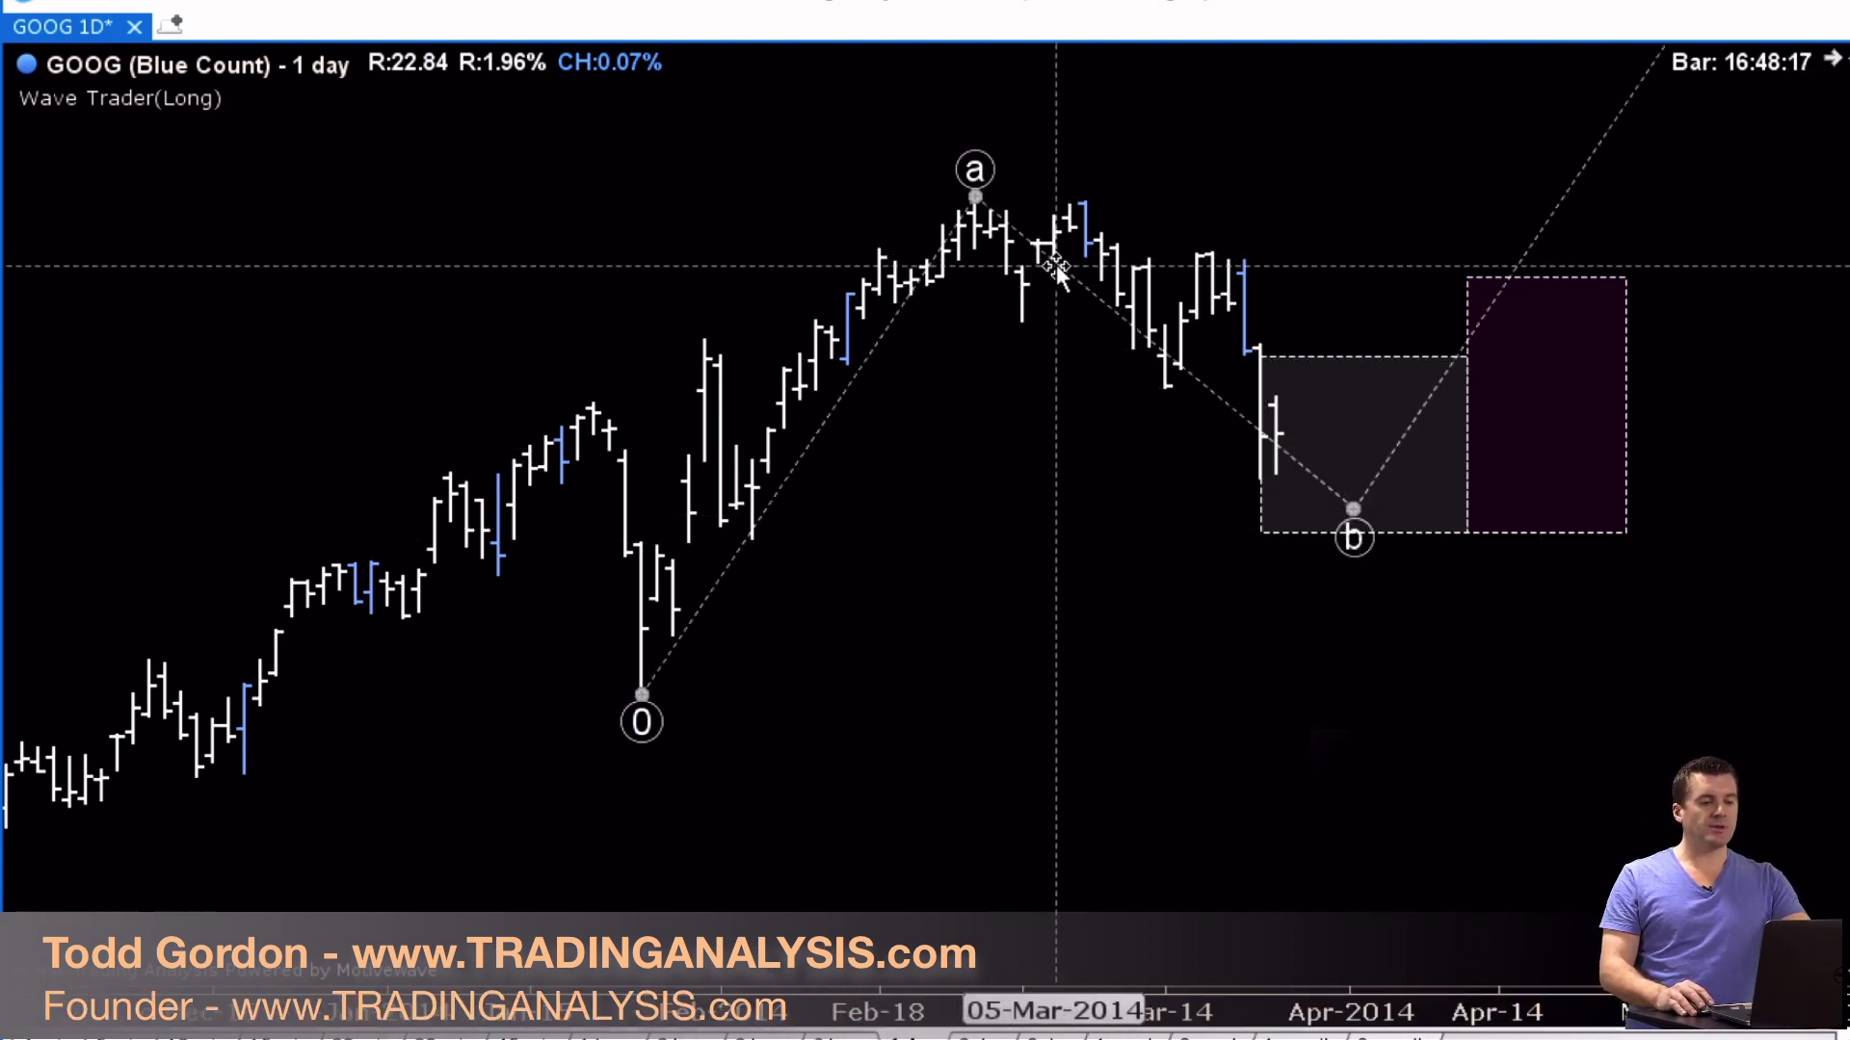
mouse_move(1056, 266)
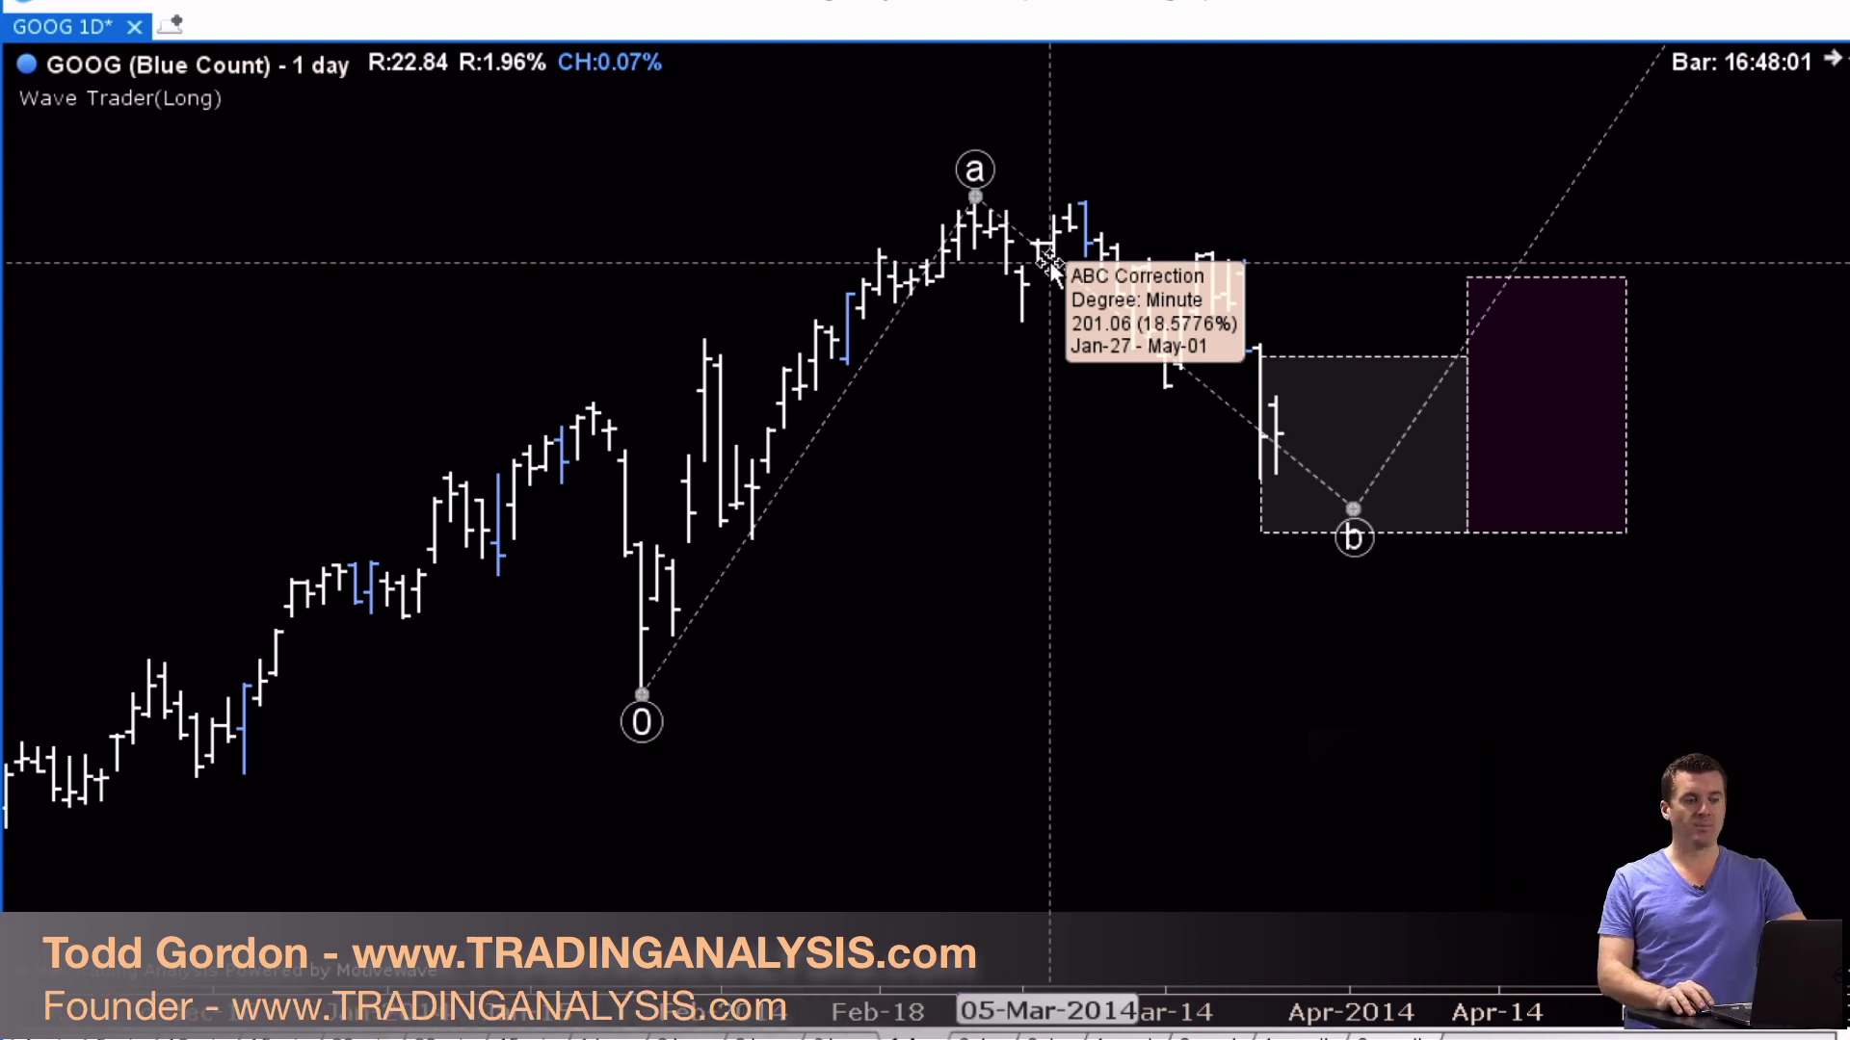
- Add B vs A (Zig Zag) price ratio levels to the wave and extend them right
right_click(1050, 266)
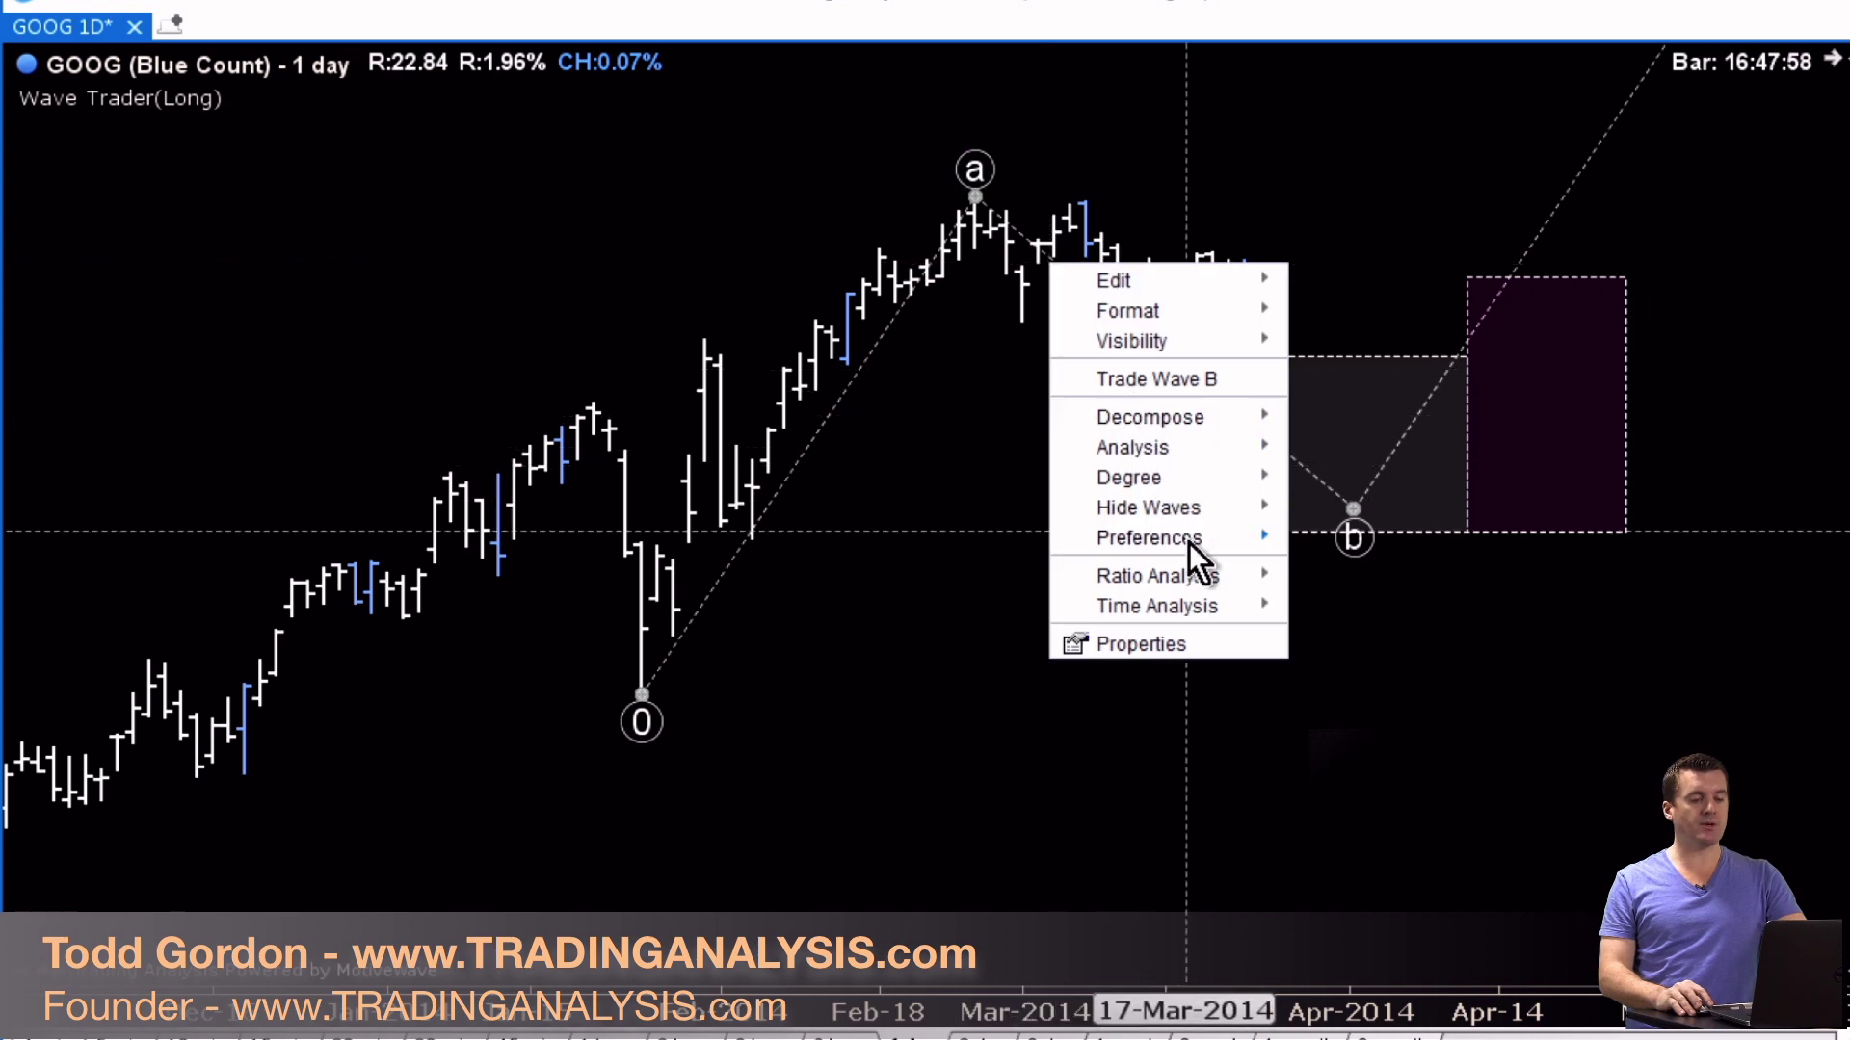
mouse_move(1199, 578)
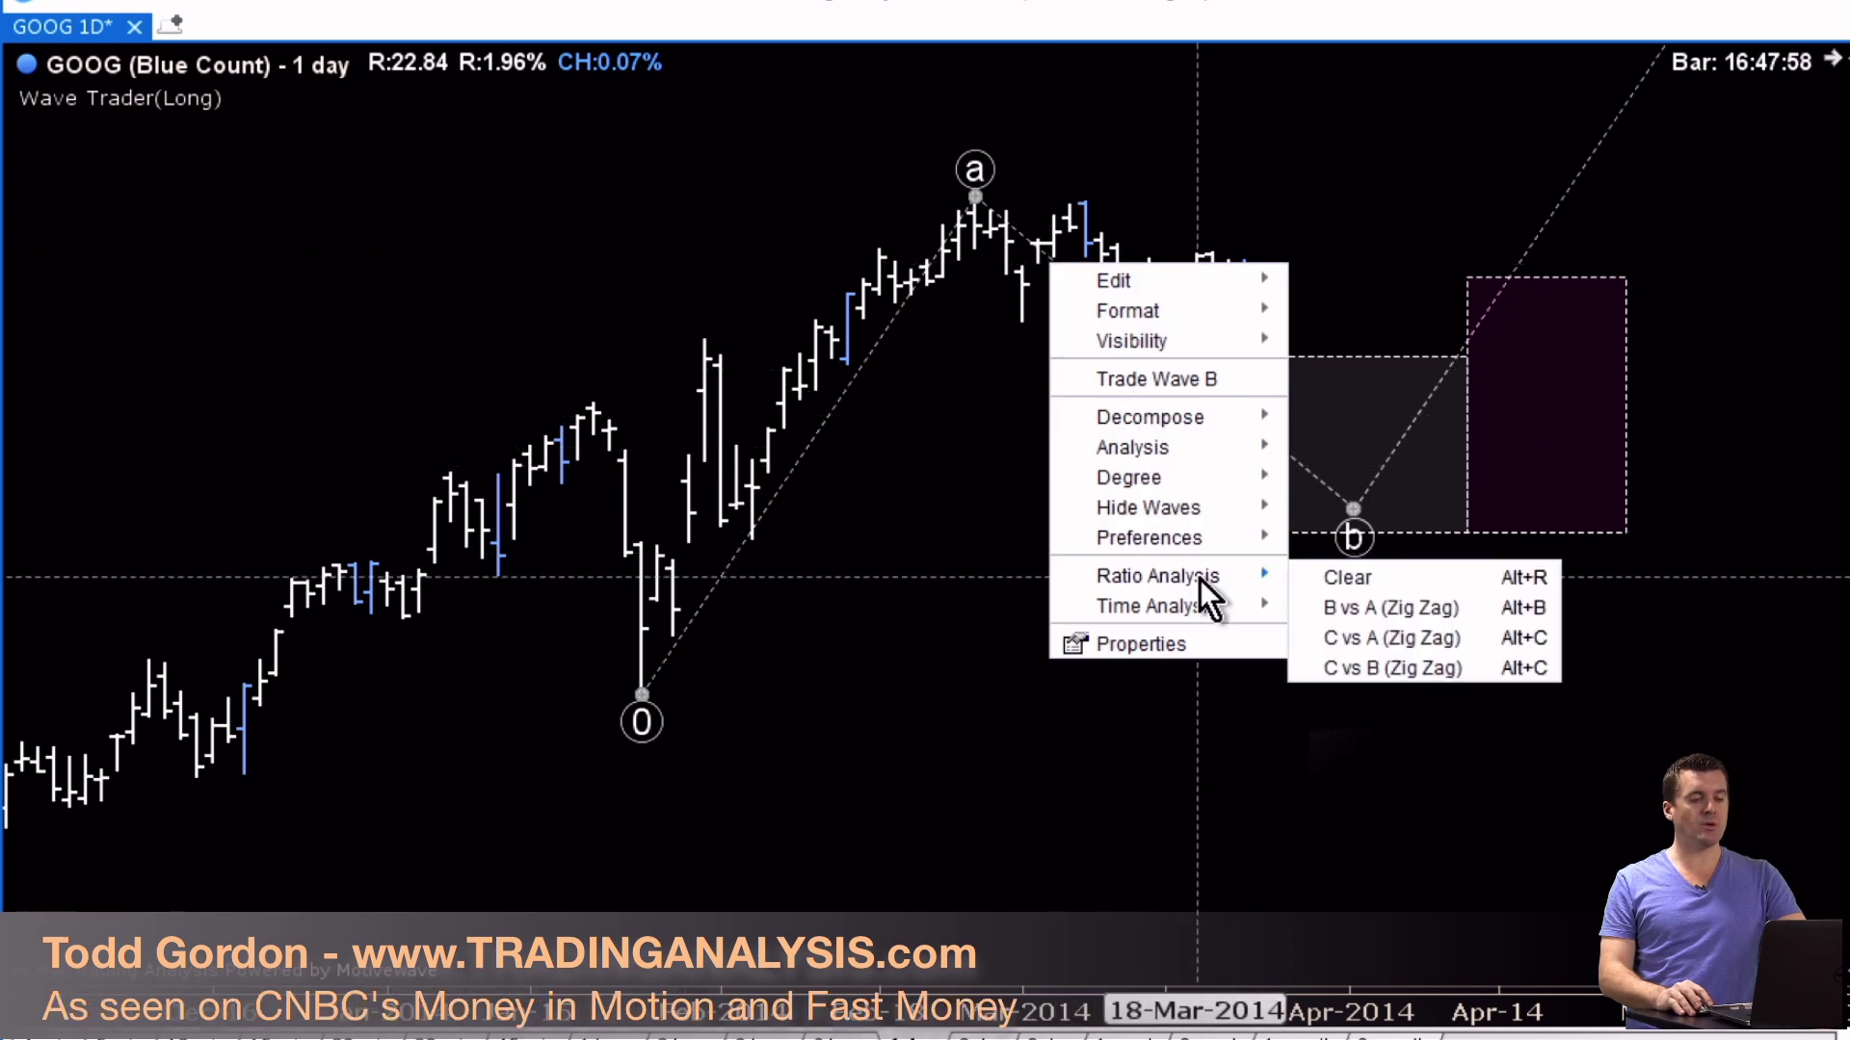
left_click(1384, 605)
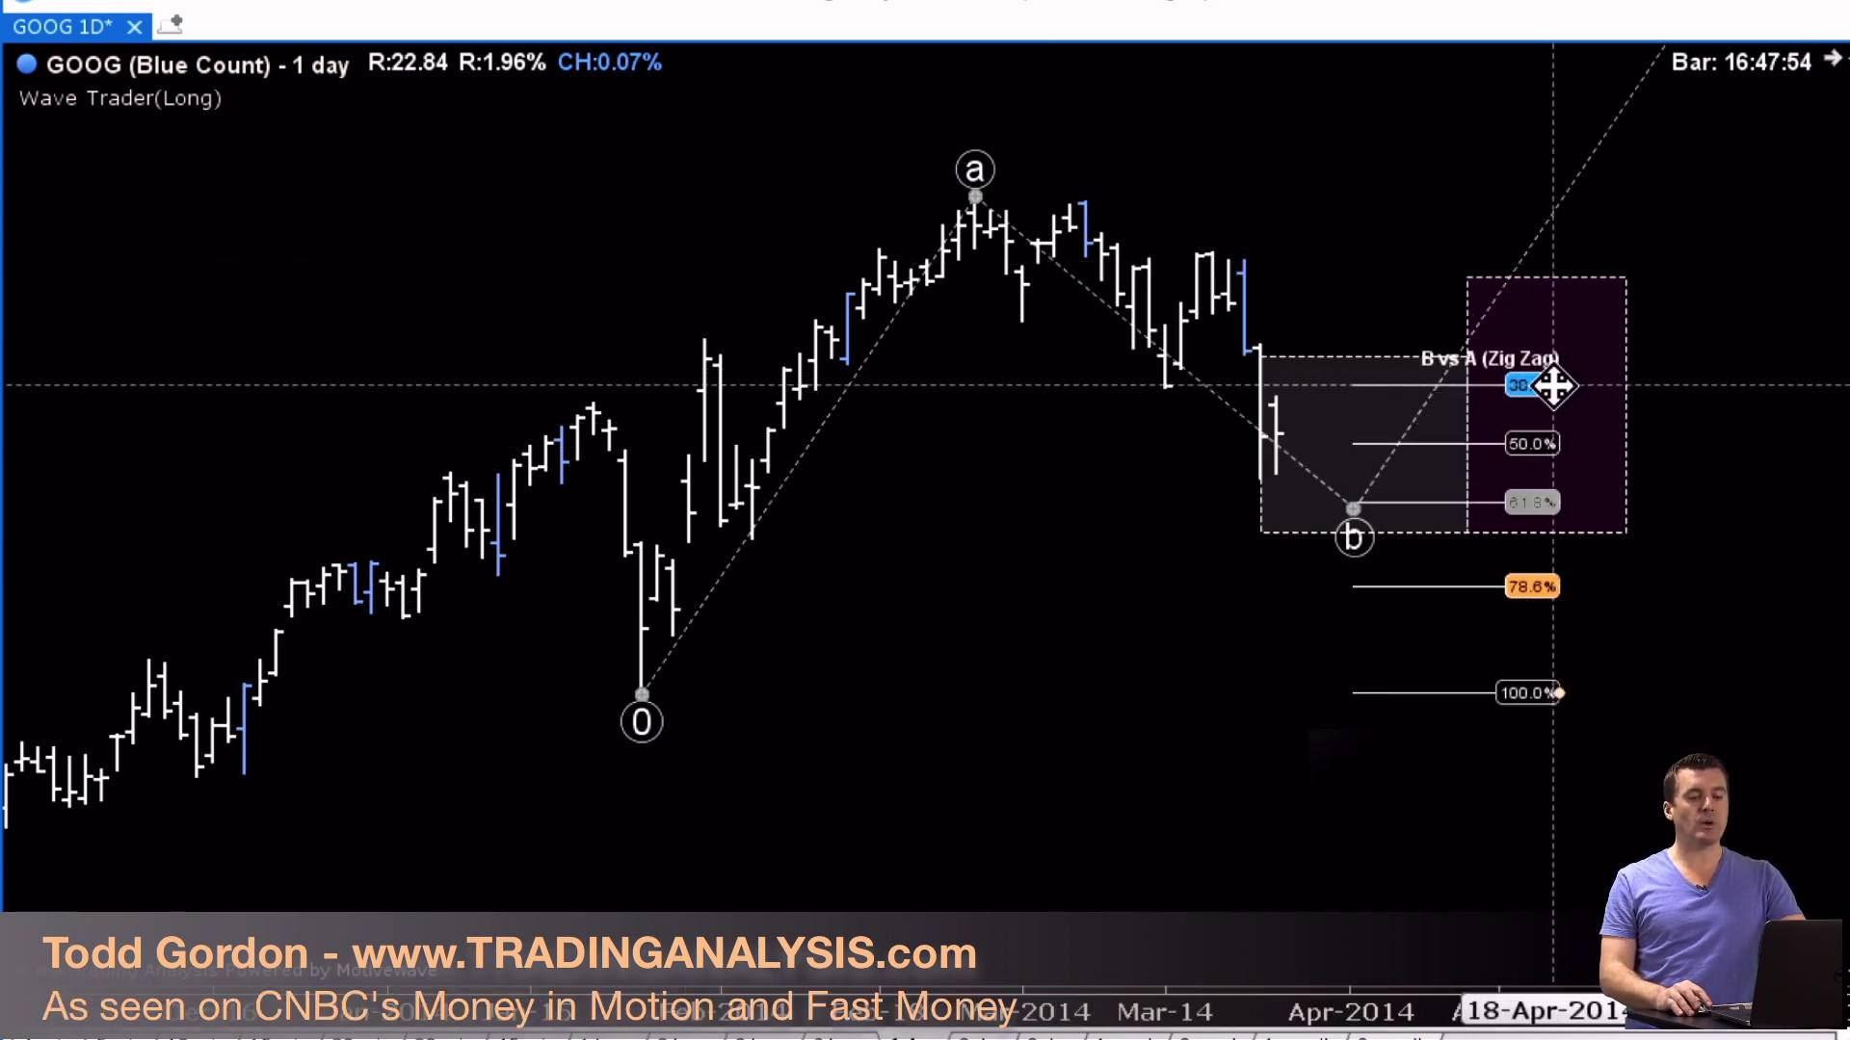
left_click_drag(1553, 384, 1740, 363)
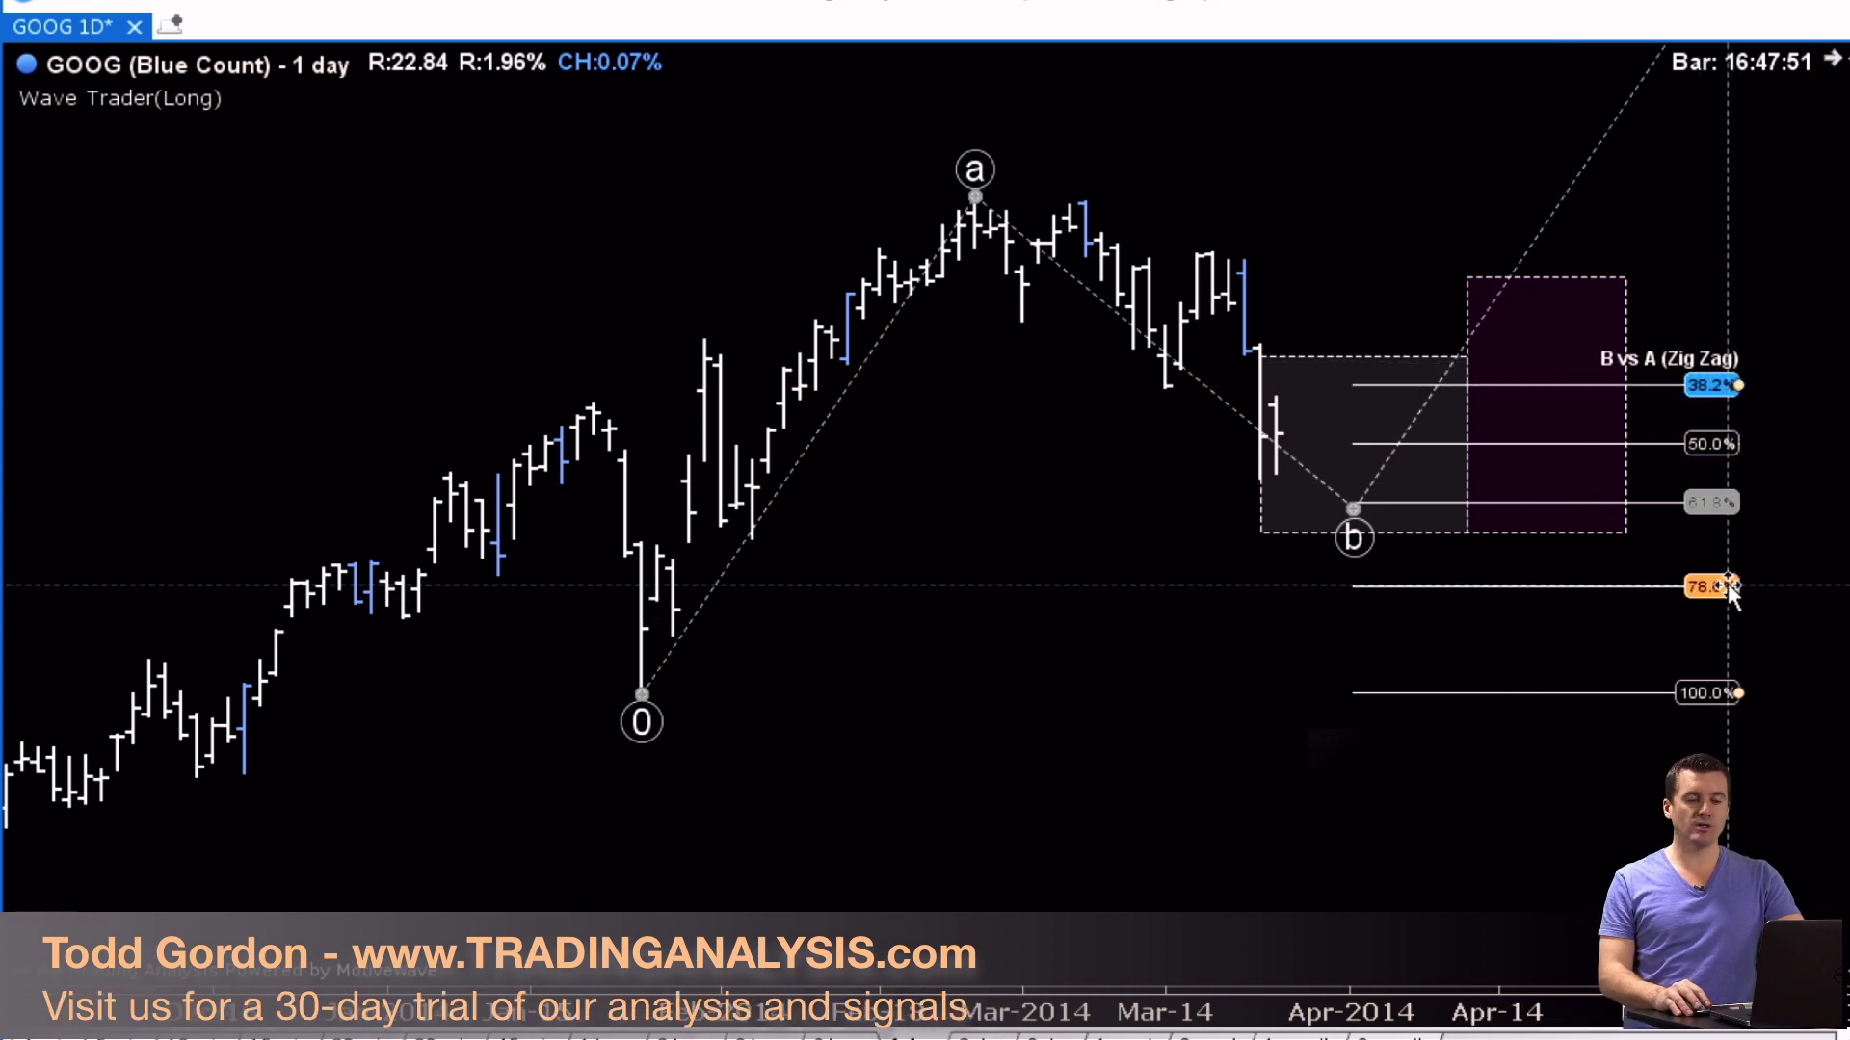
- Remove the 50.0% and 100.0% levels and nudge the ratio labels slightly left
right_click(1723, 443)
left_click(1792, 526)
left_click(1741, 671)
left_click_drag(1755, 384, 1734, 386)
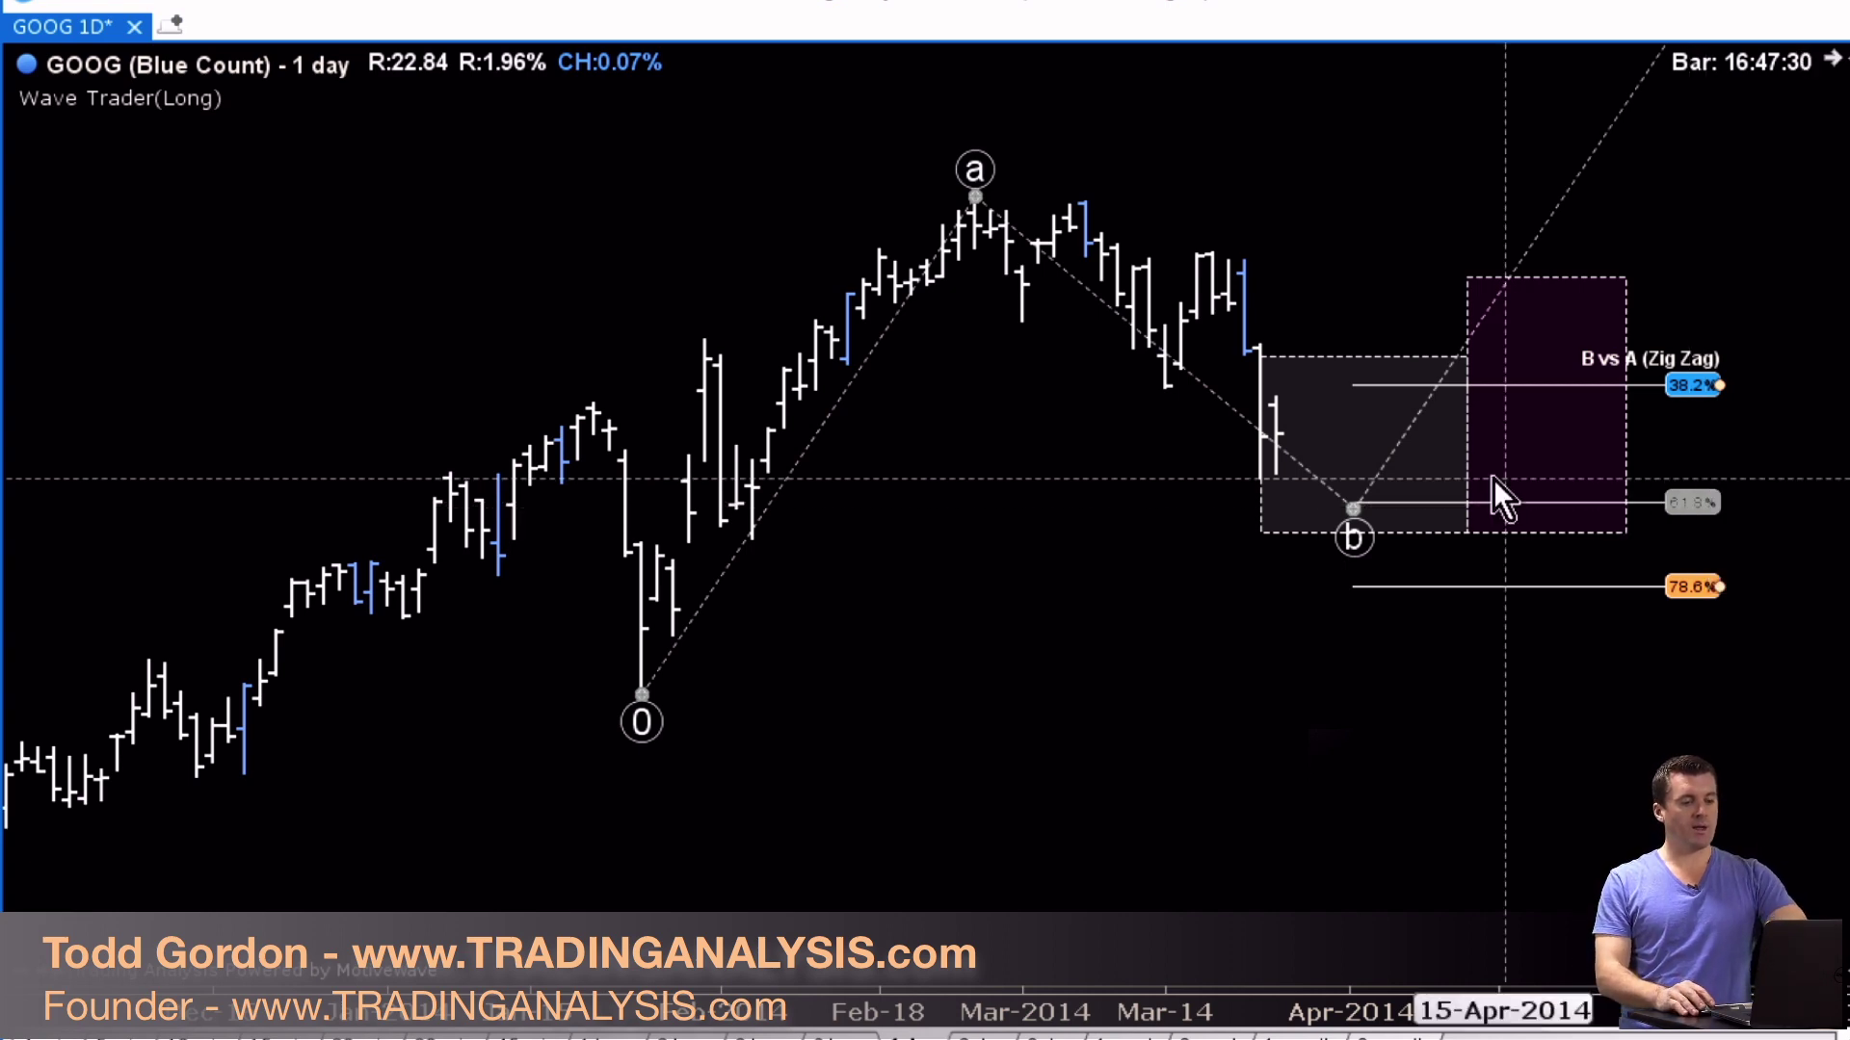
- Add C vs A time ratio analysis to the wave drawing
right_click(842, 389)
mouse_move(1023, 737)
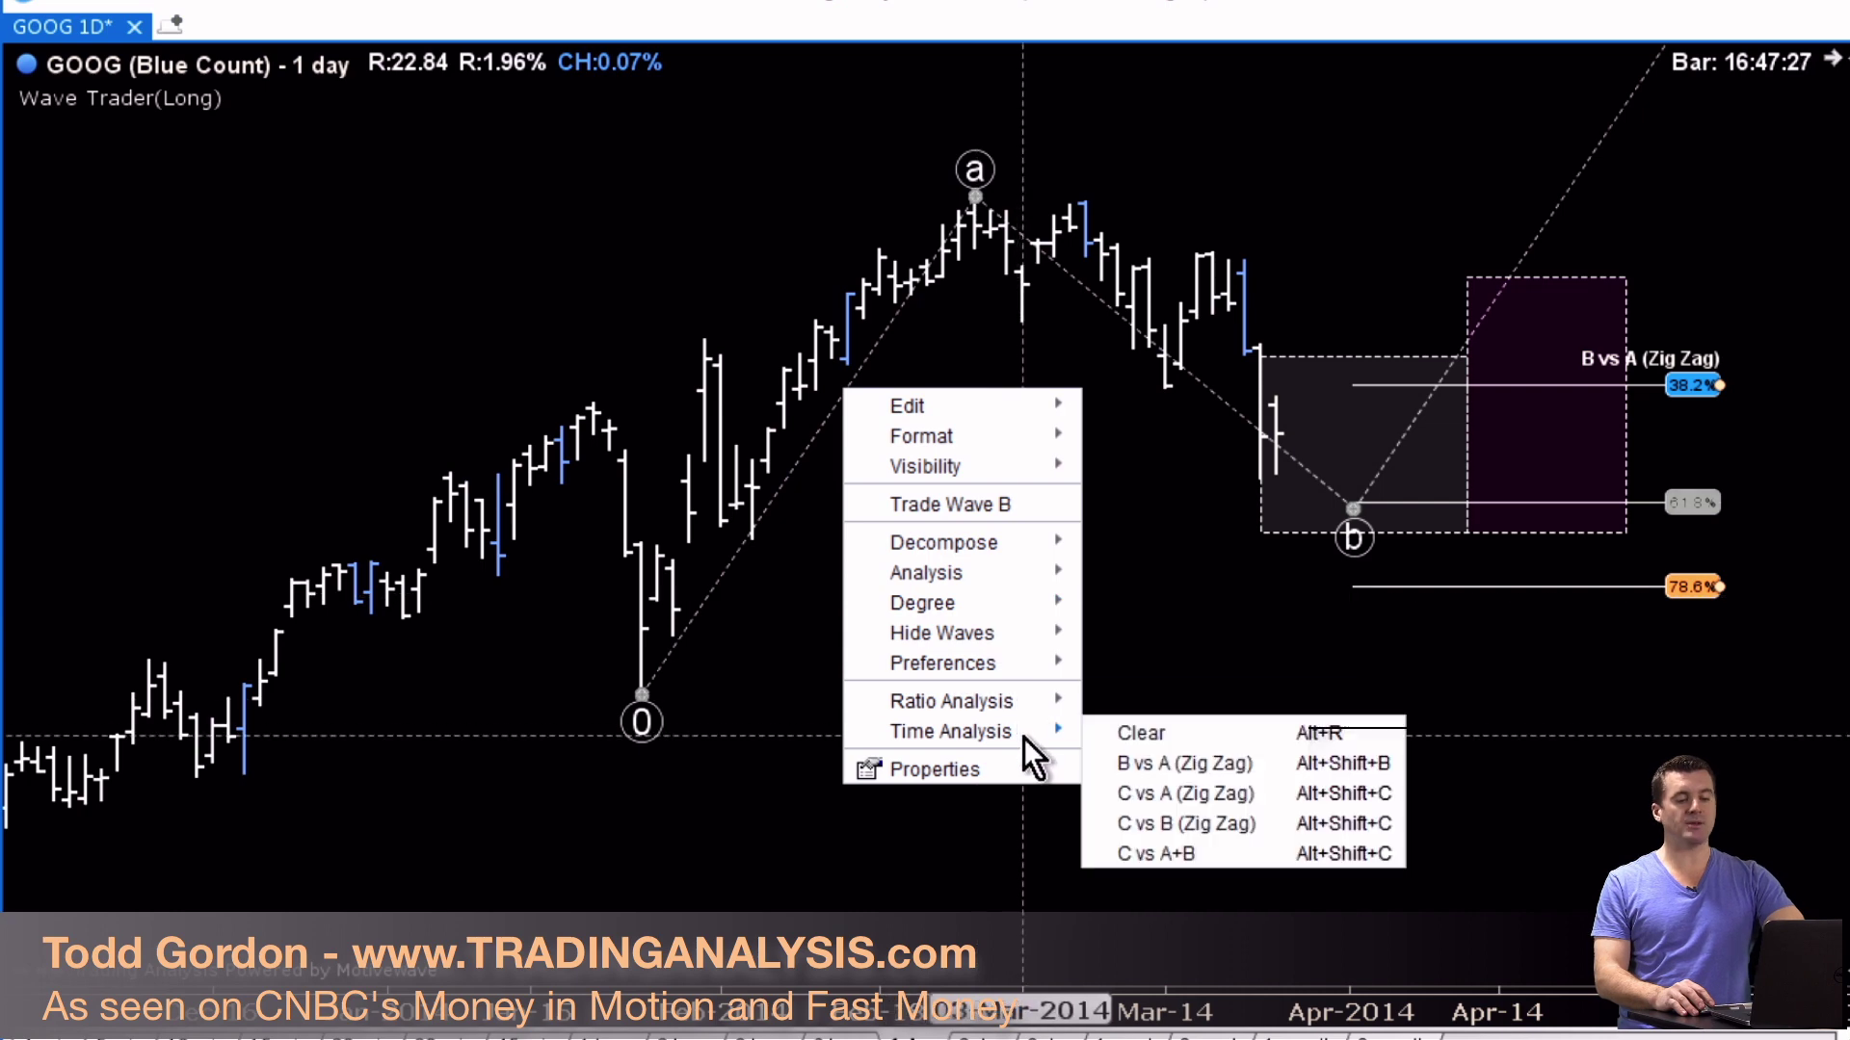
left_click(1139, 783)
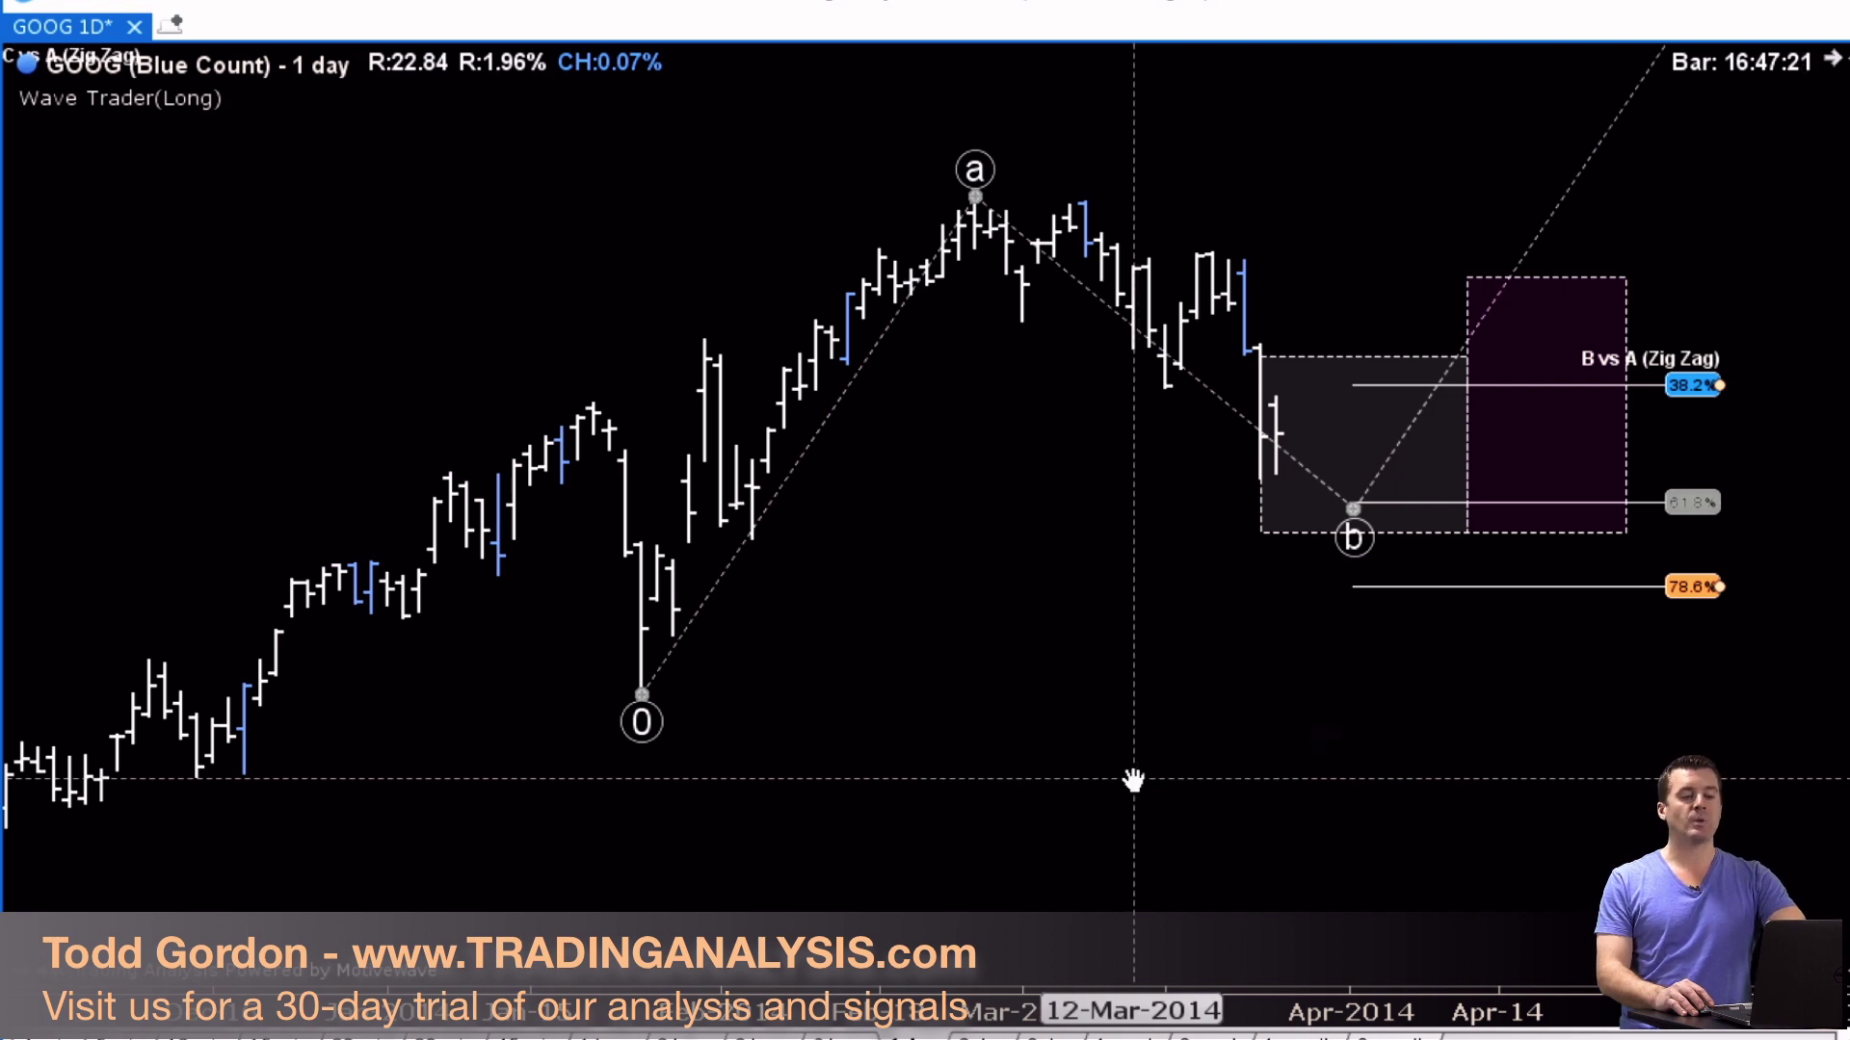
- Add B vs A (Zig Zag) time ratio levels, lower the ruler beneath the bars, and shift its marker later
right_click(1043, 249)
mouse_move(1204, 579)
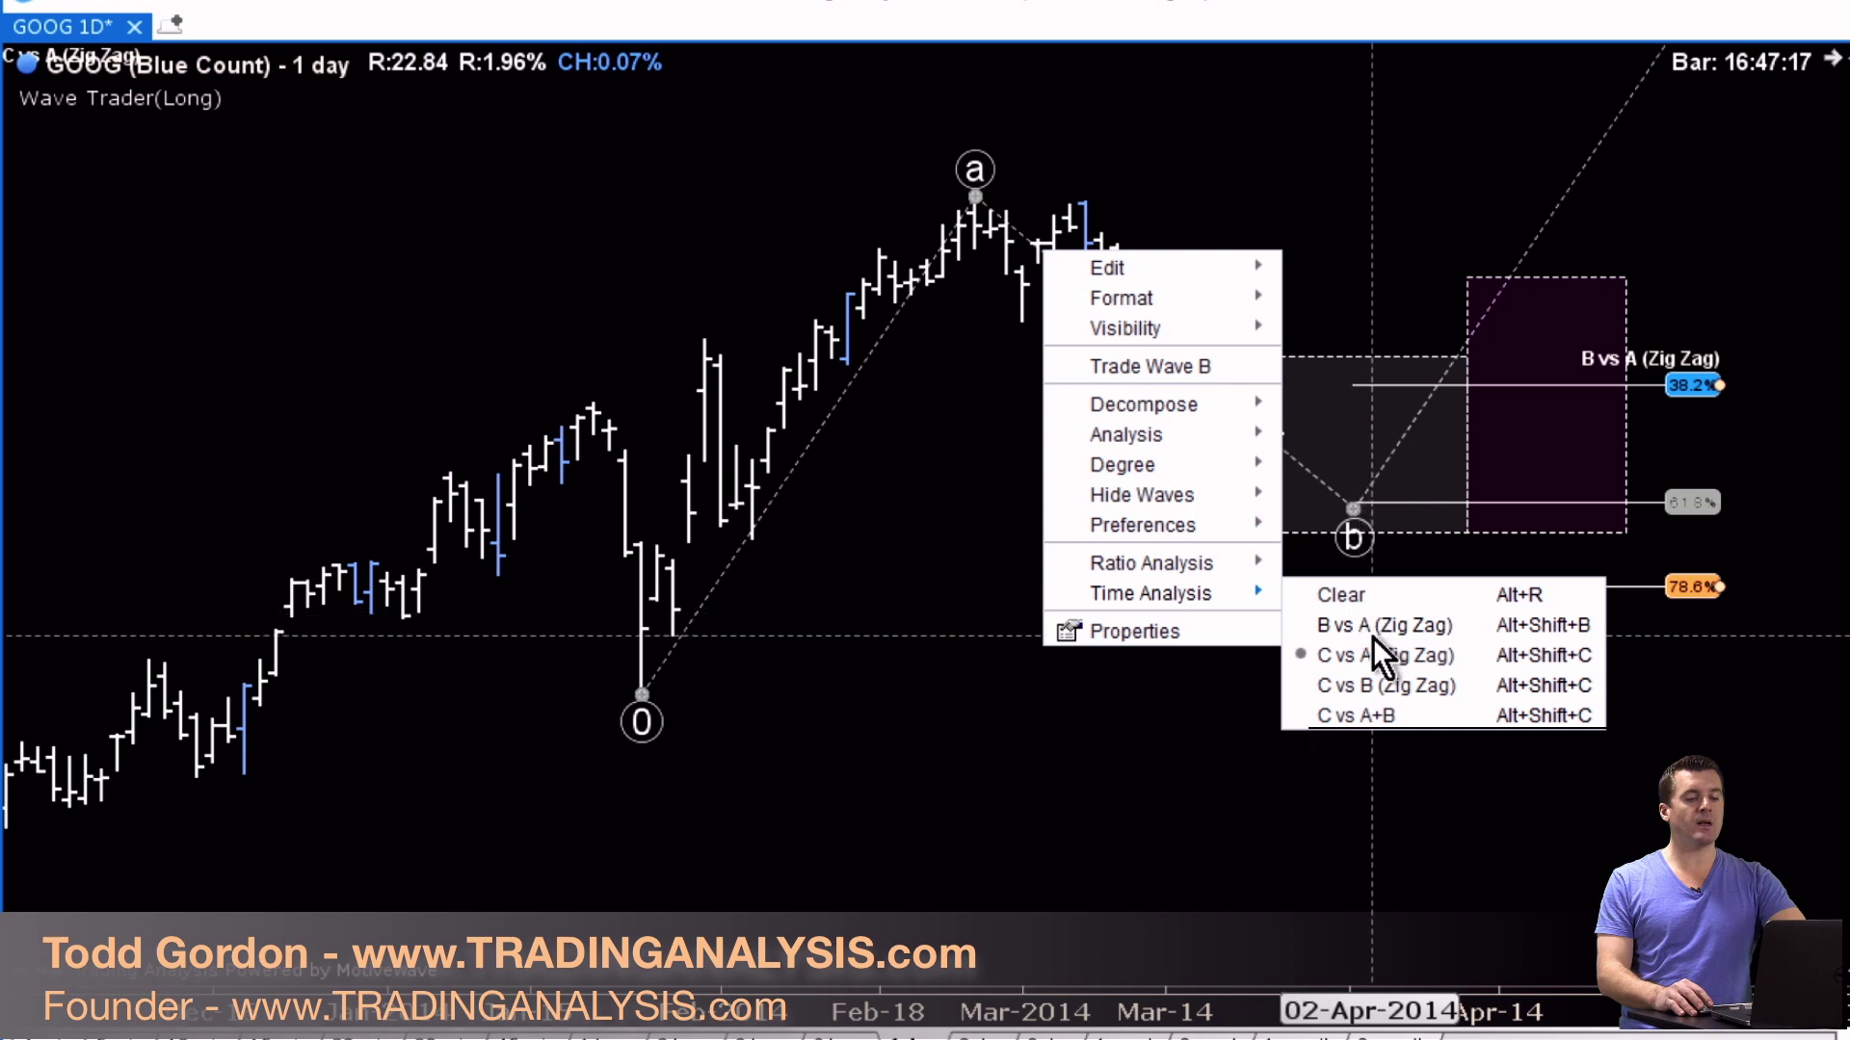
left_click(1373, 629)
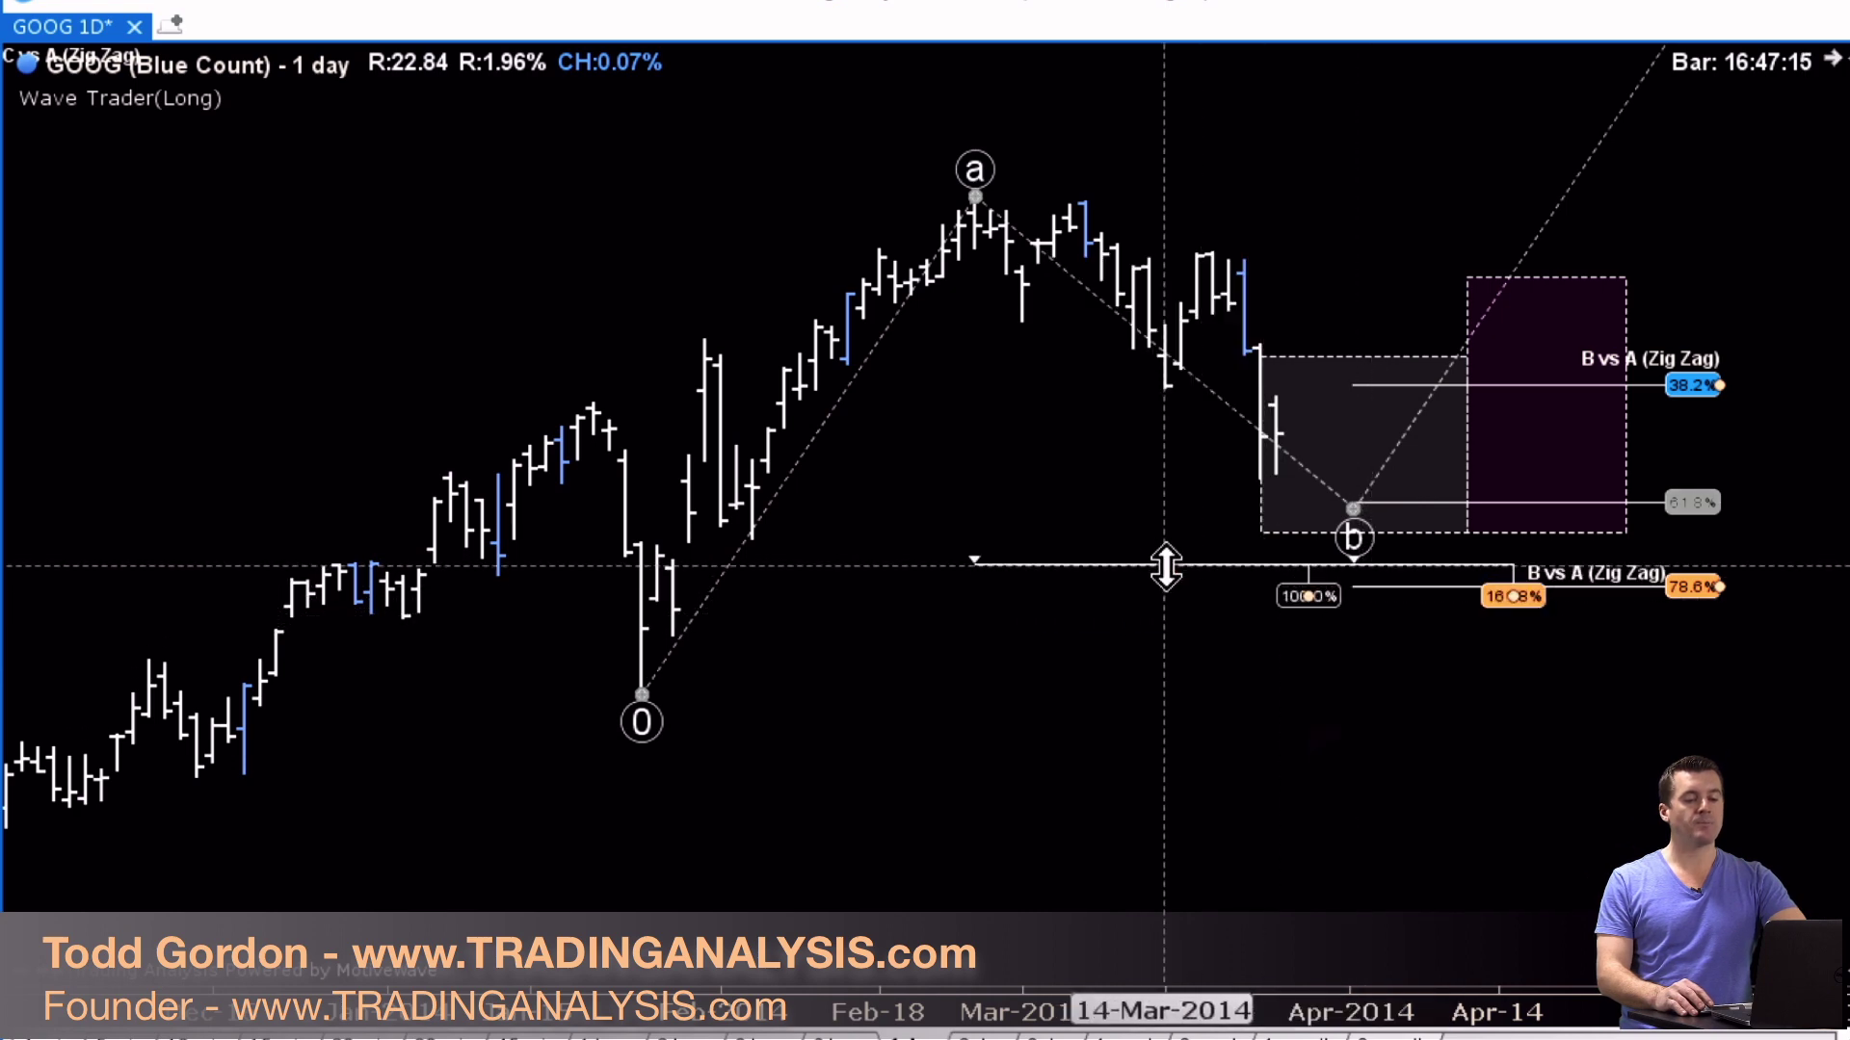
left_click_drag(1164, 566, 1165, 632)
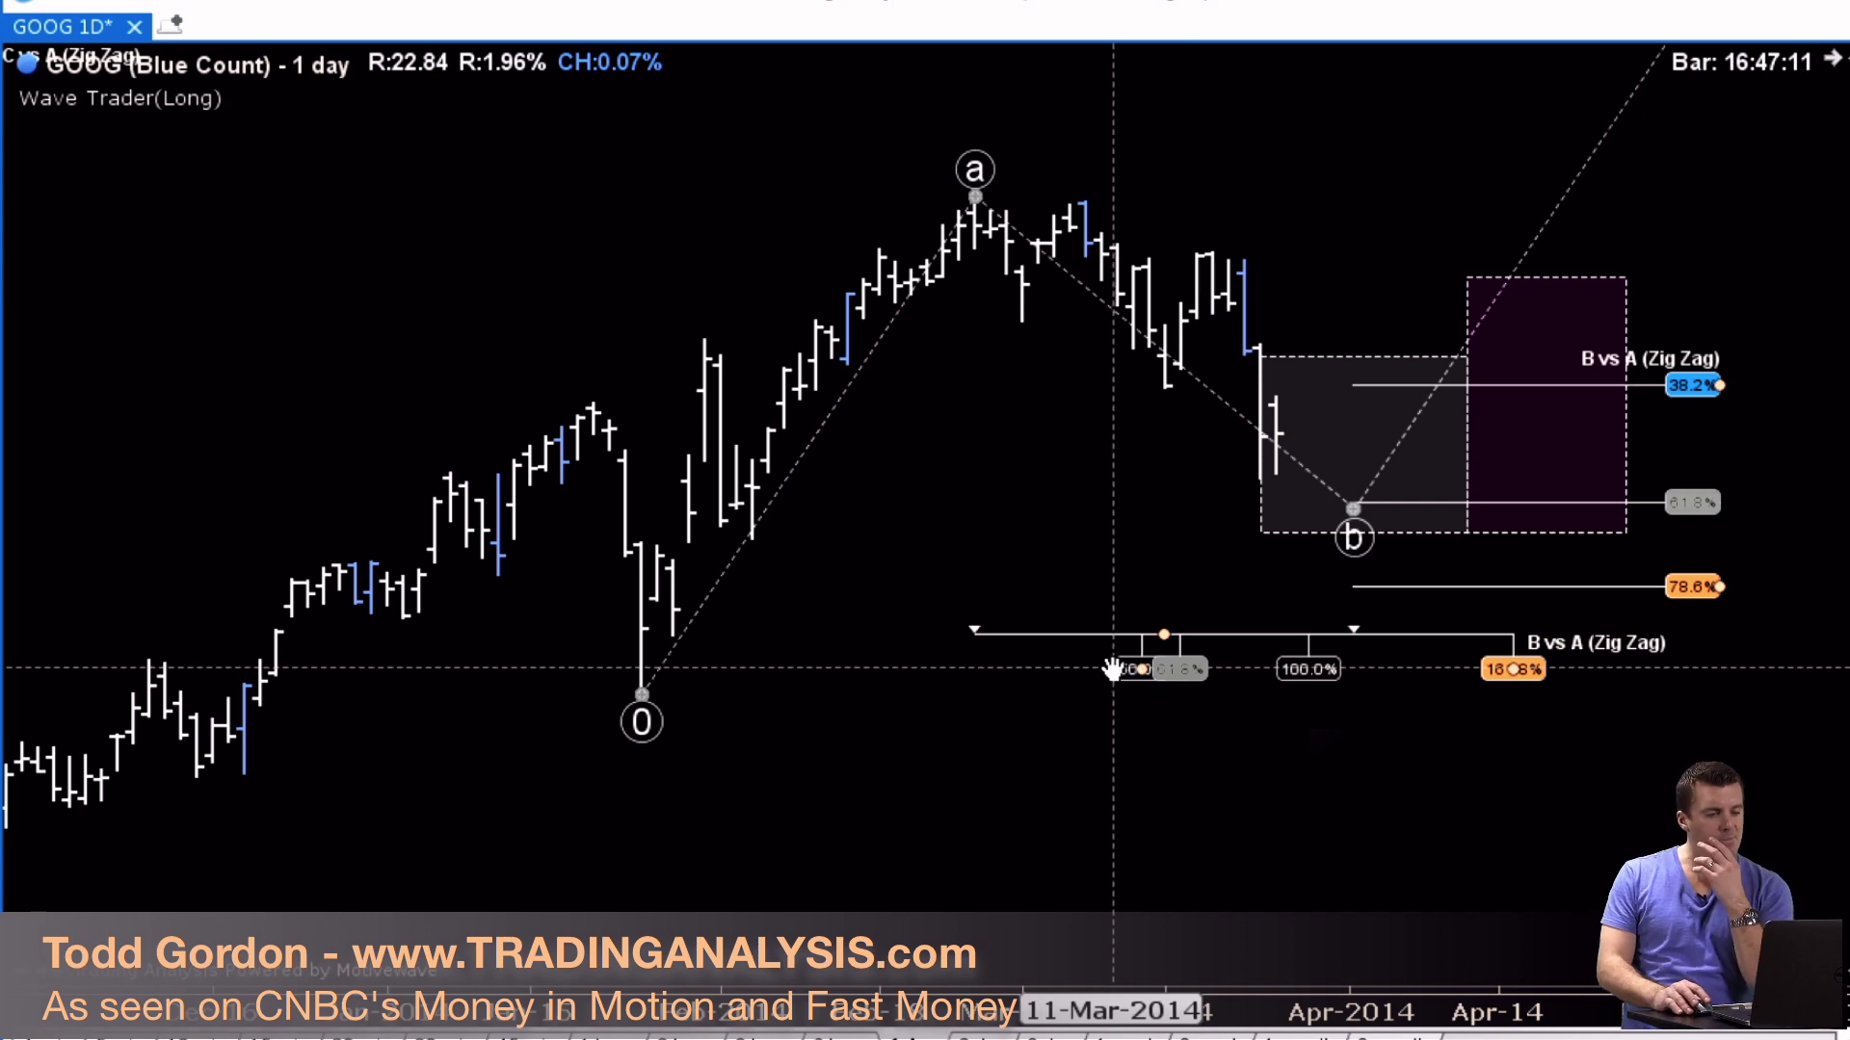
left_click_drag(1113, 668, 1182, 696)
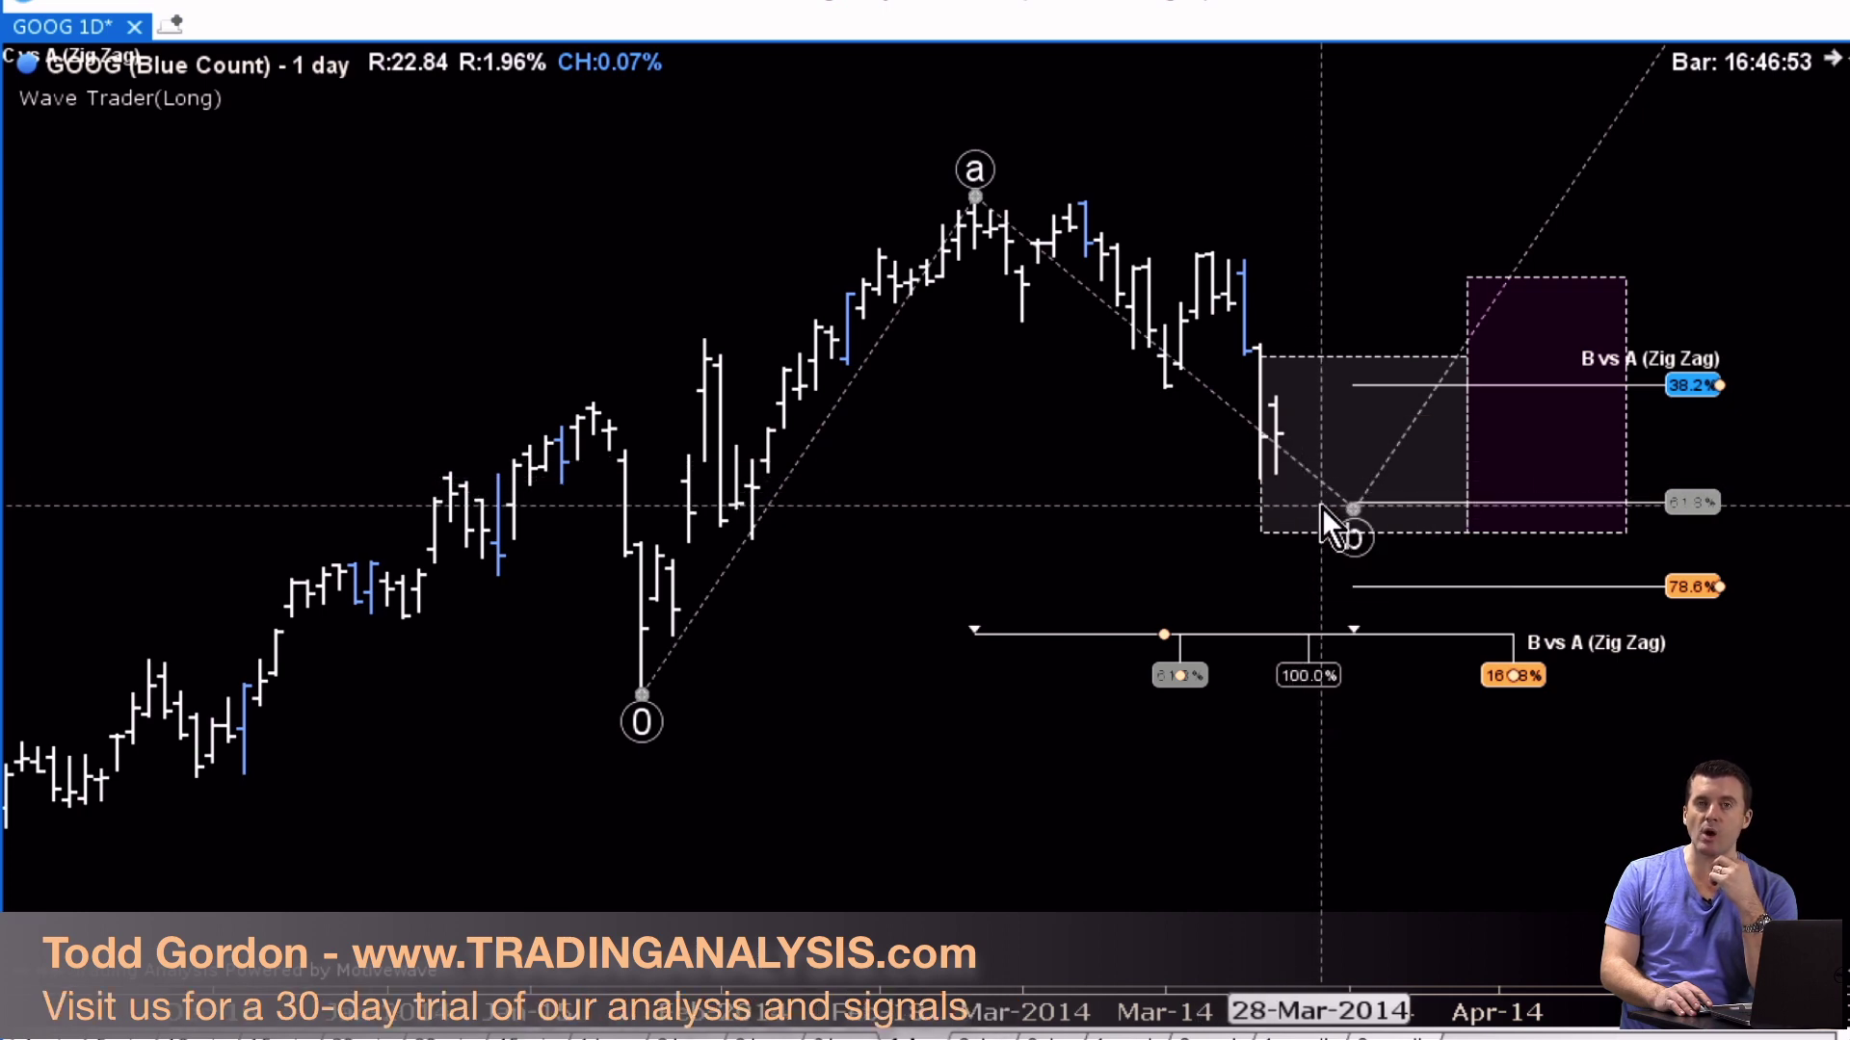
- Show prices alongside the B vs A retracement ratio labels
right_click(1693, 502)
left_click(1780, 613)
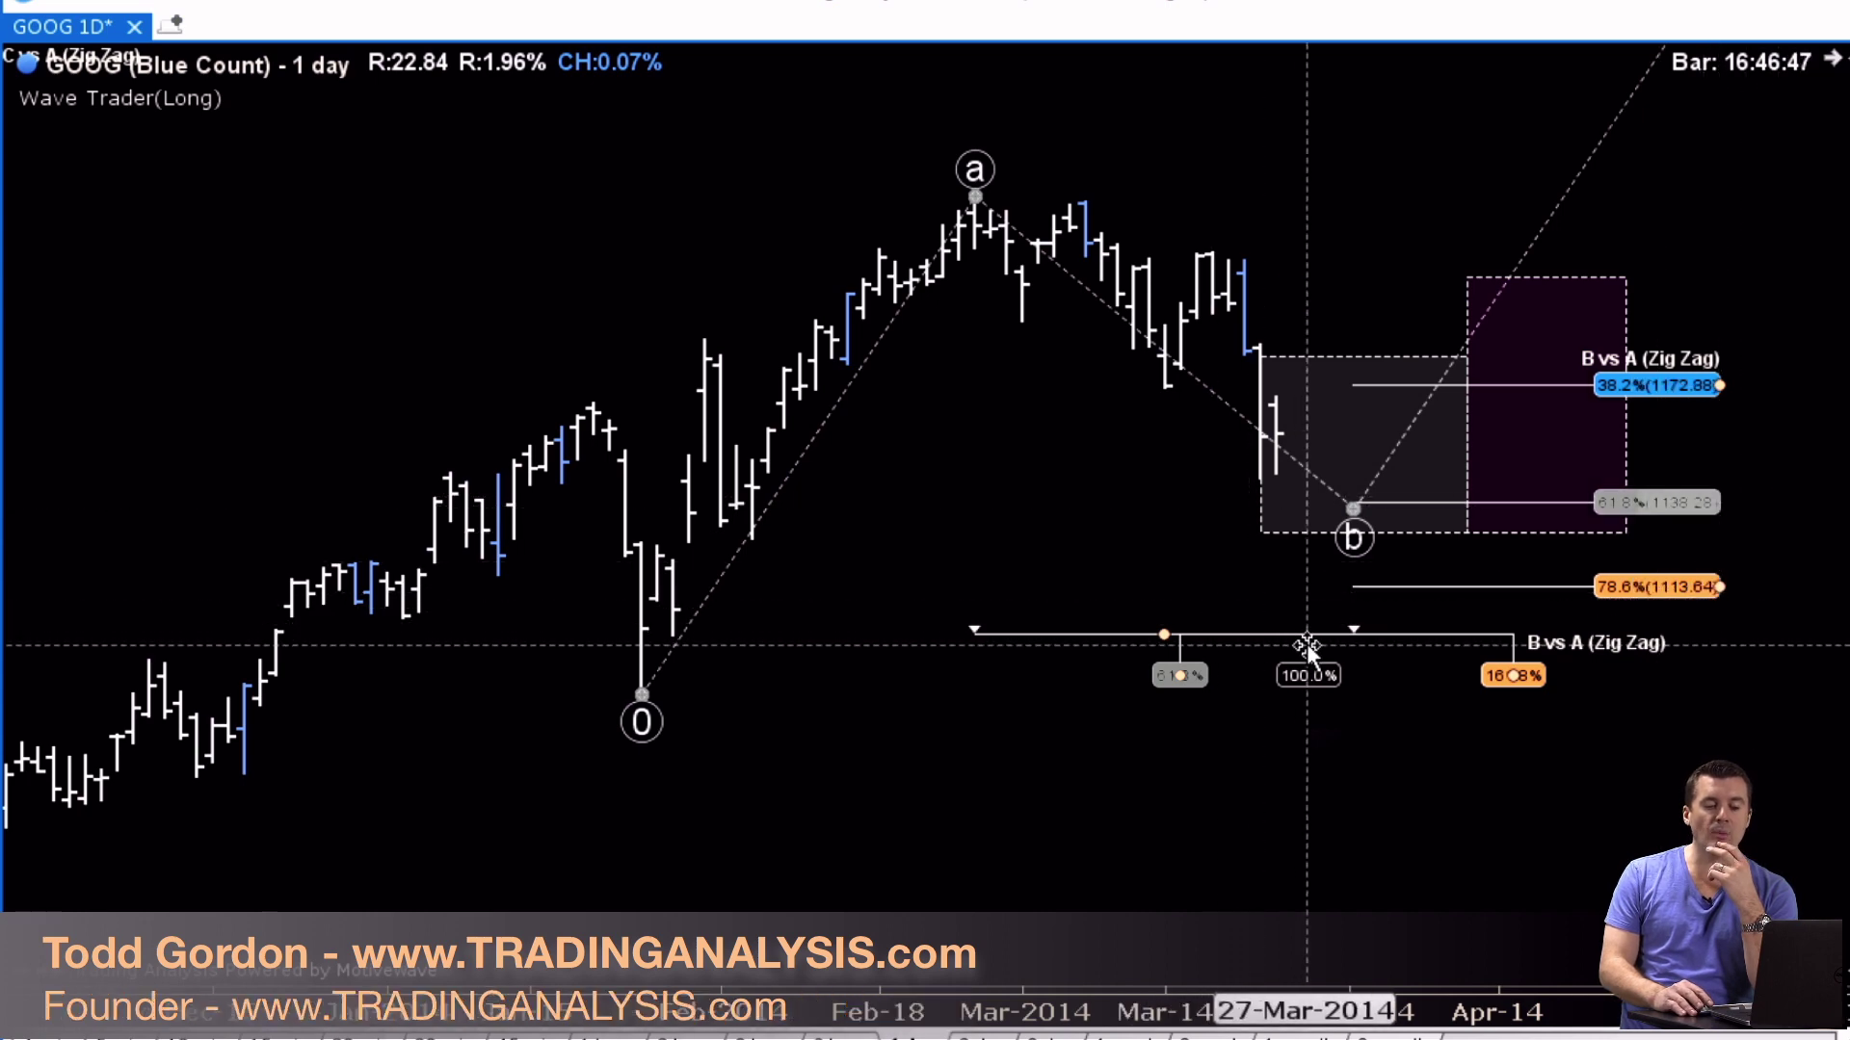
mouse_move(1306, 645)
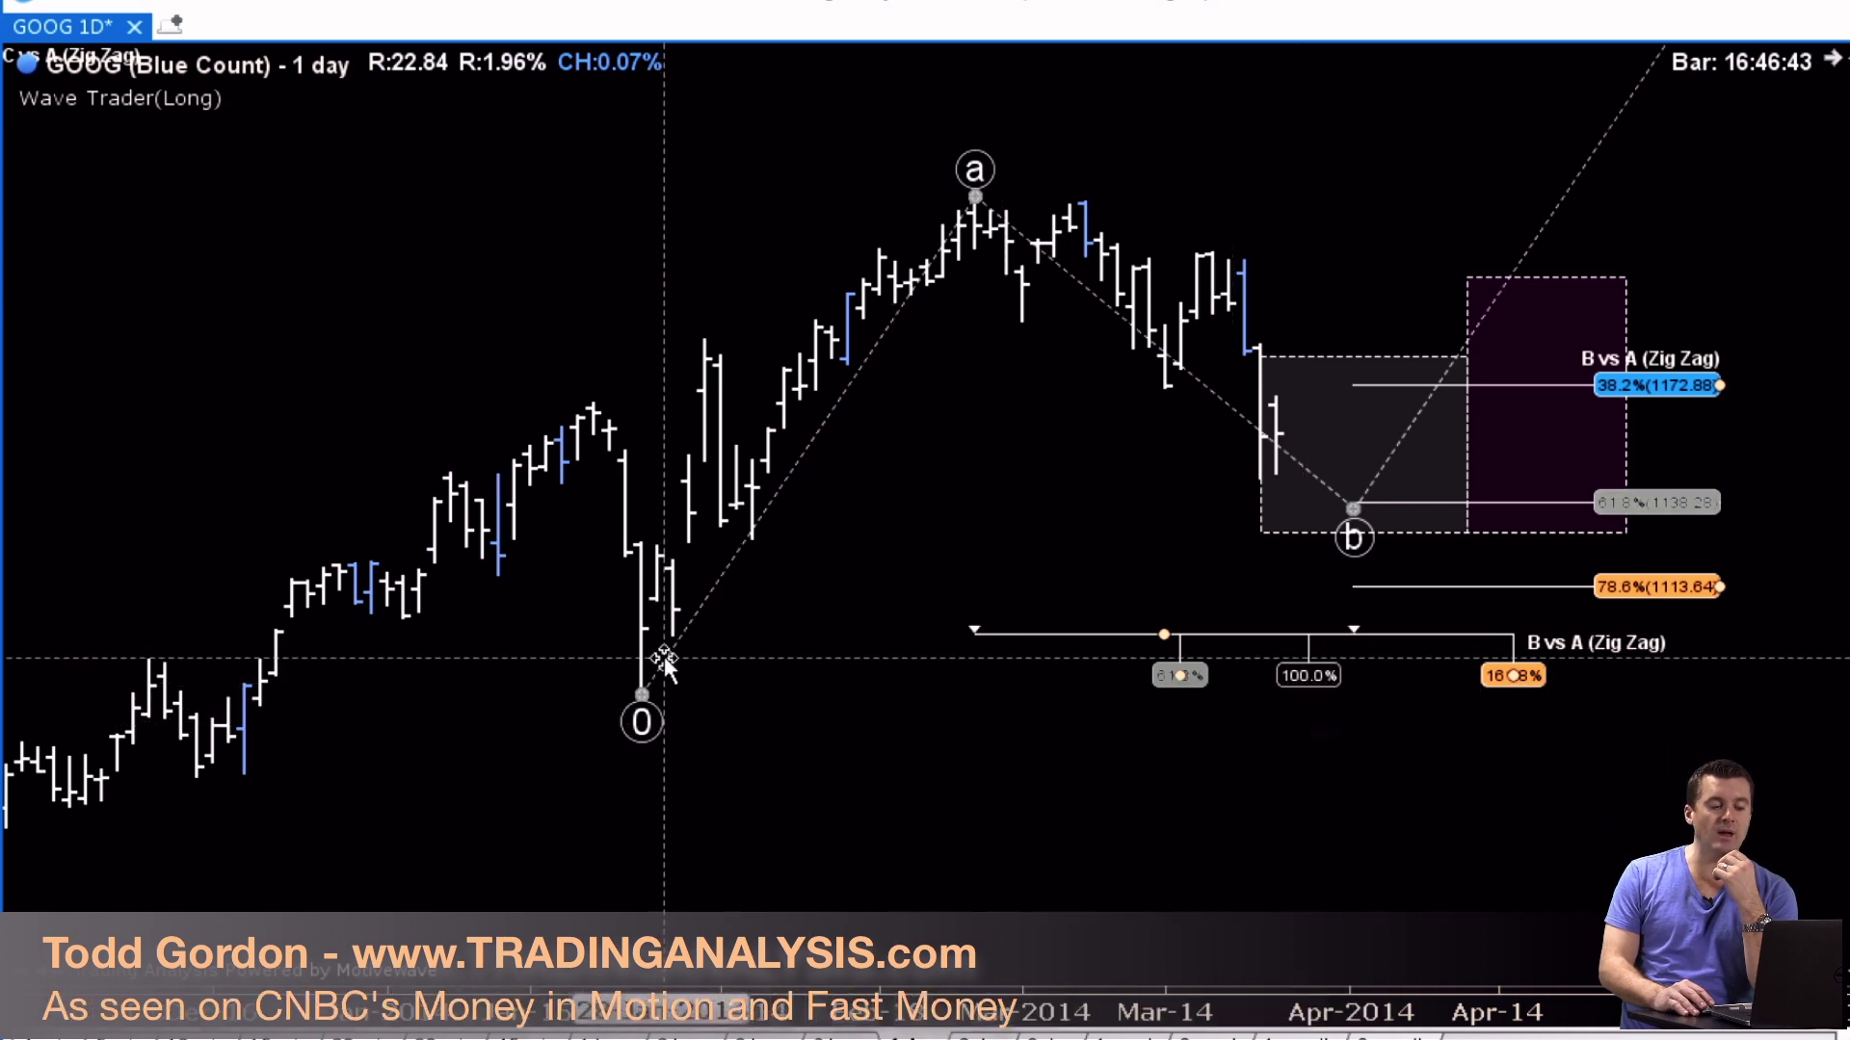
mouse_move(665, 660)
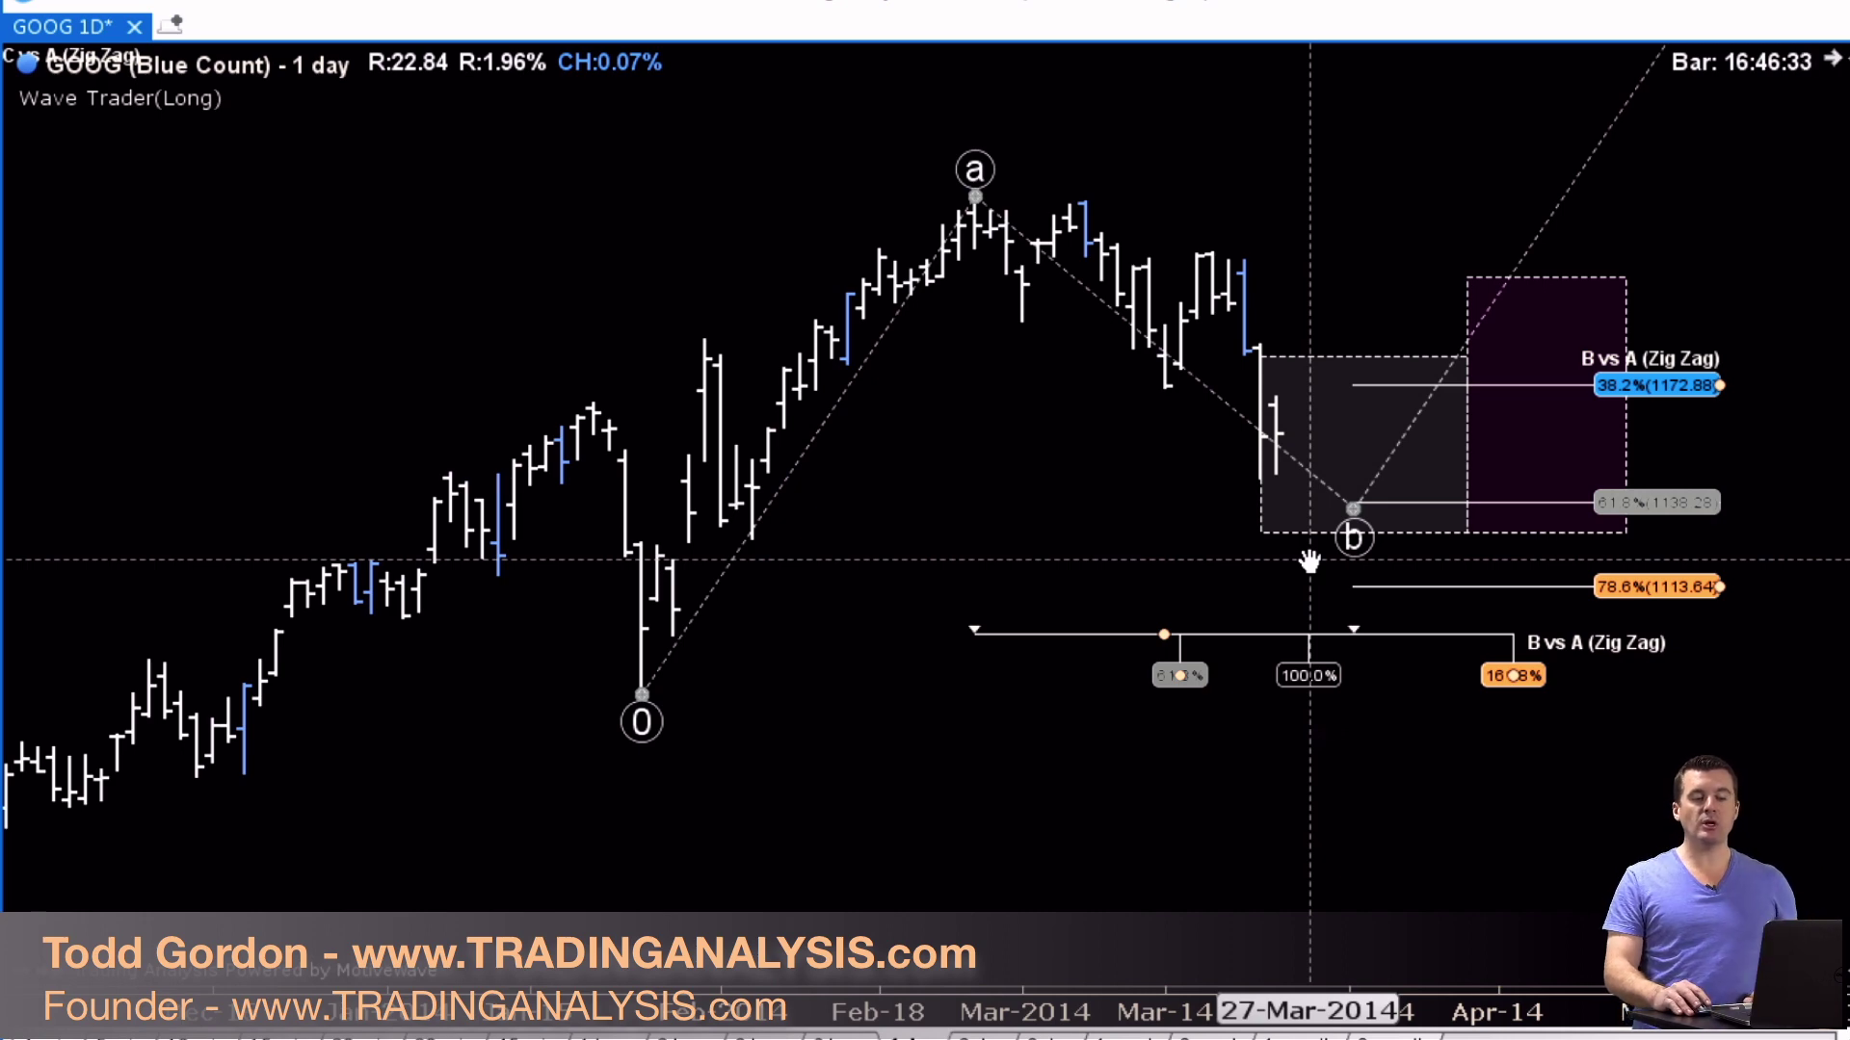
- Remove the 38.2% price level and 61.8% time level, then raise the time ruler near the a peak
left_click(1725, 388)
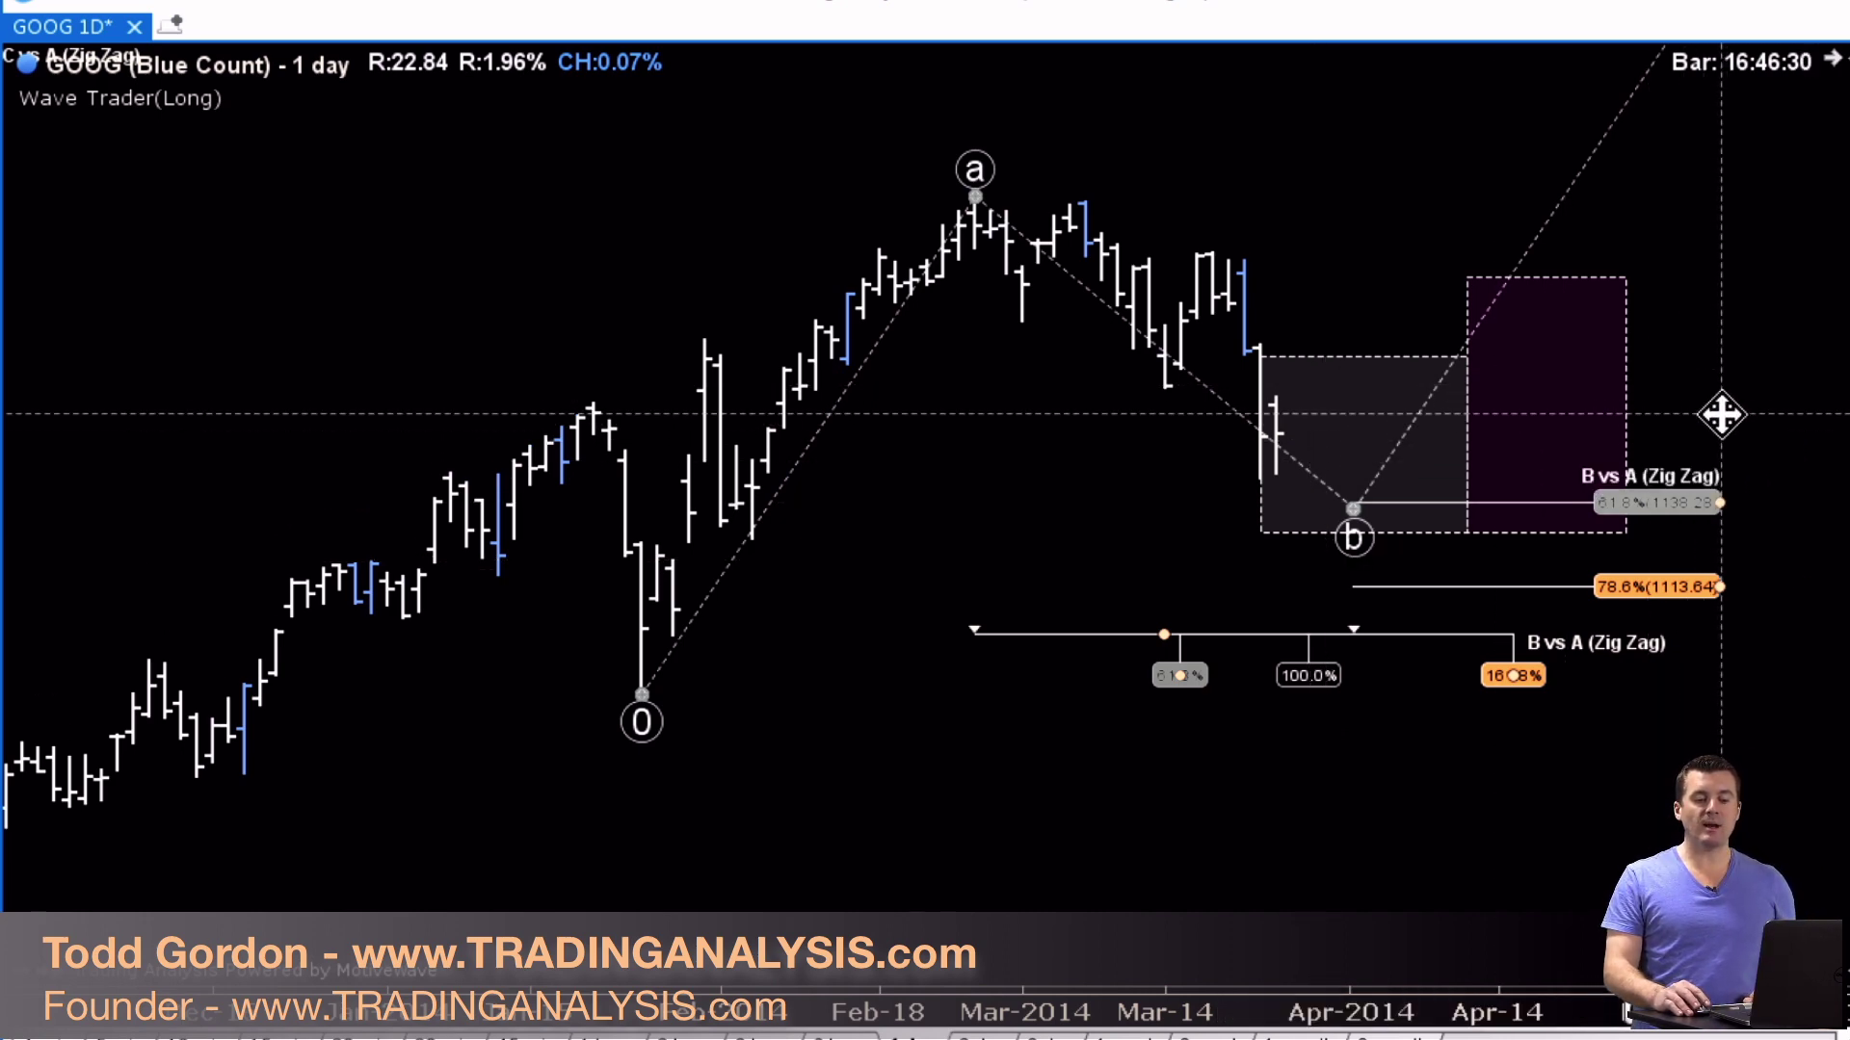
left_click(1183, 675)
left_click_drag(1310, 669, 1276, 713)
left_click_drag(1166, 634, 1165, 232)
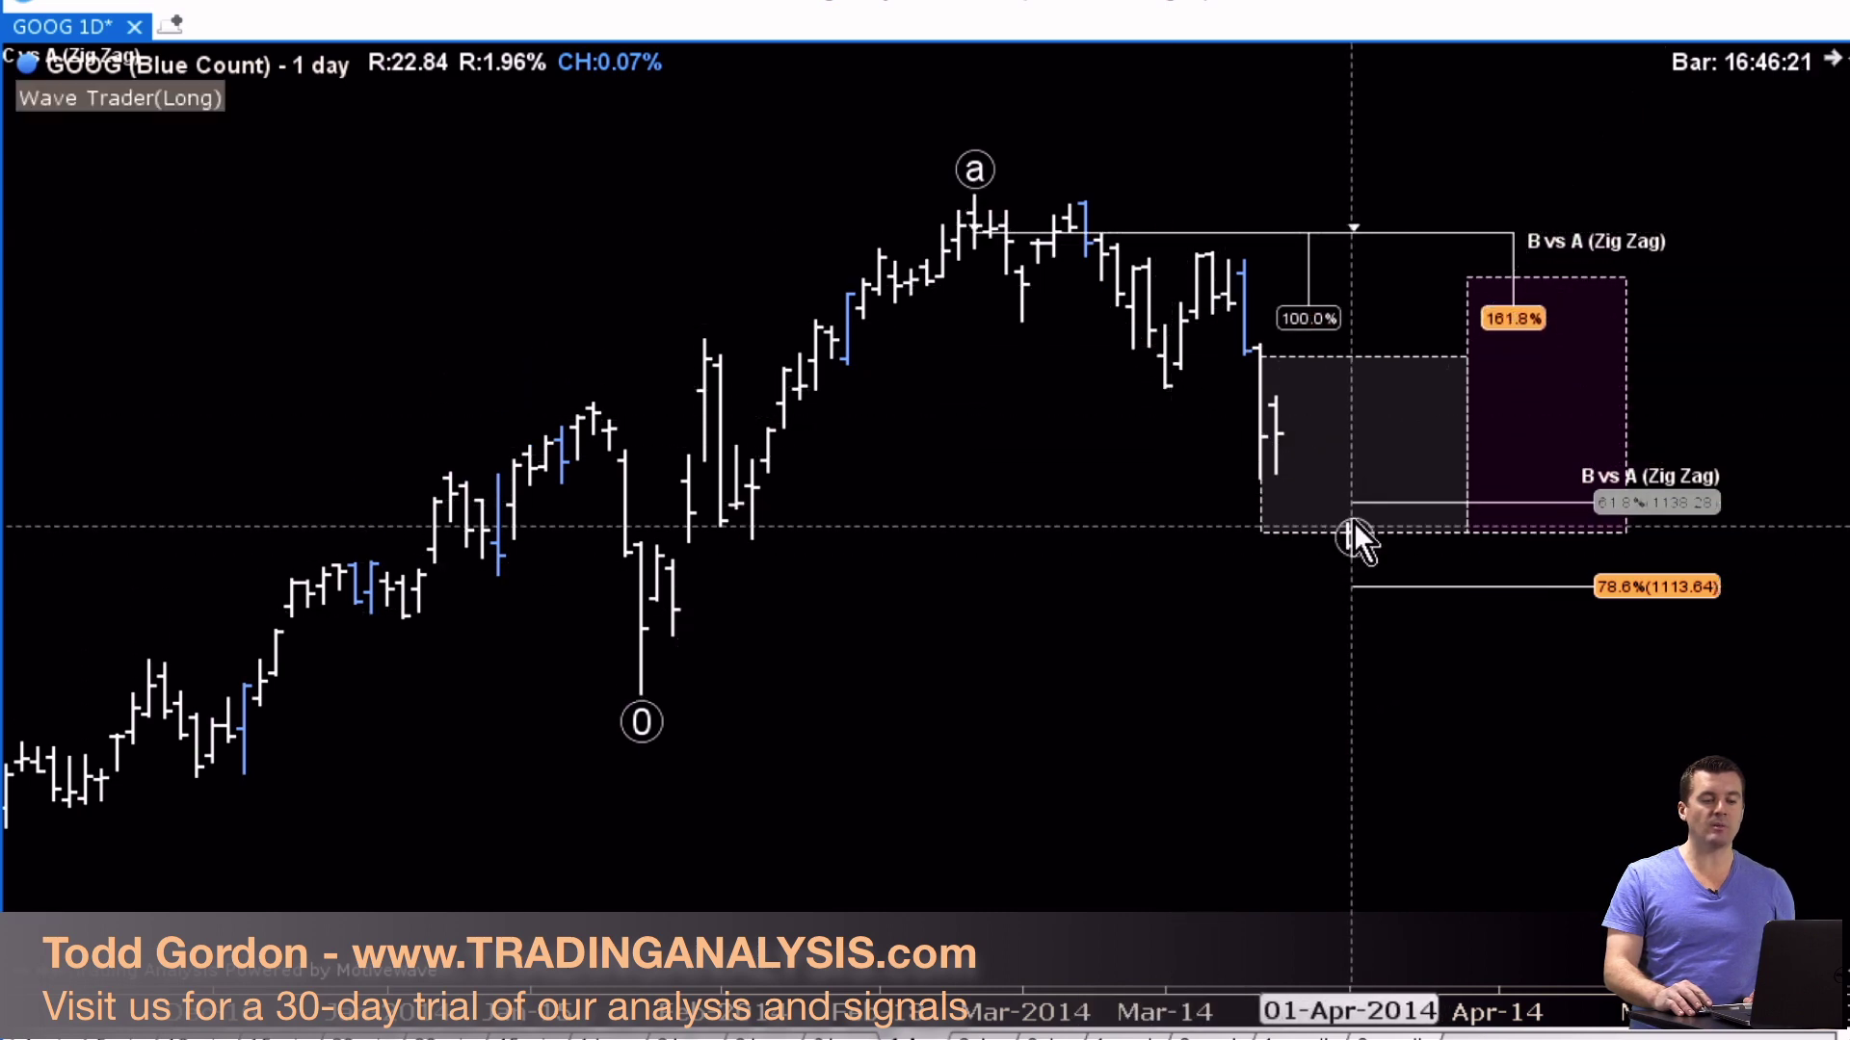
- Drag point b lower so the levels read 78.6% at 1113.64 and 100% at 1082.27
left_click_drag(1354, 512, 1259, 747)
mouse_move(1285, 581)
left_mouse_down()
mouse_move(1330, 561)
mouse_move(1321, 598)
mouse_move(1311, 576)
left_mouse_up()
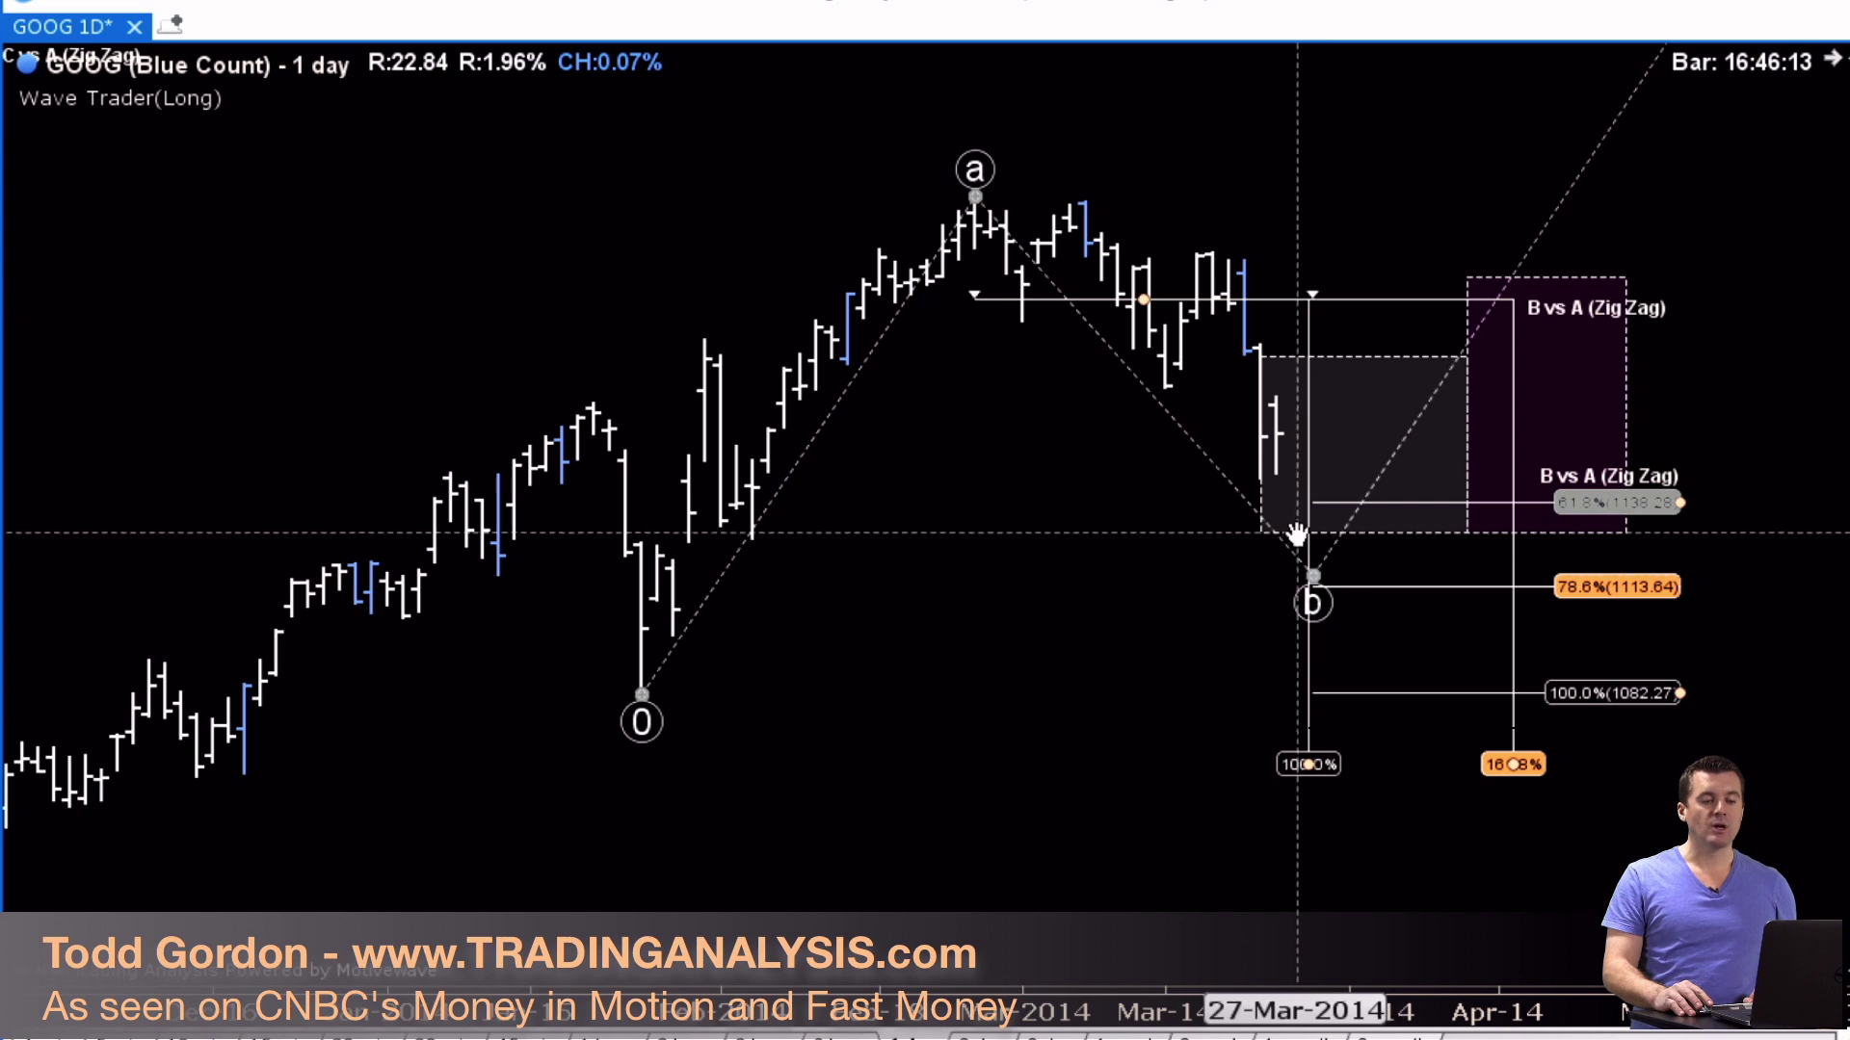
mouse_move(1312, 507)
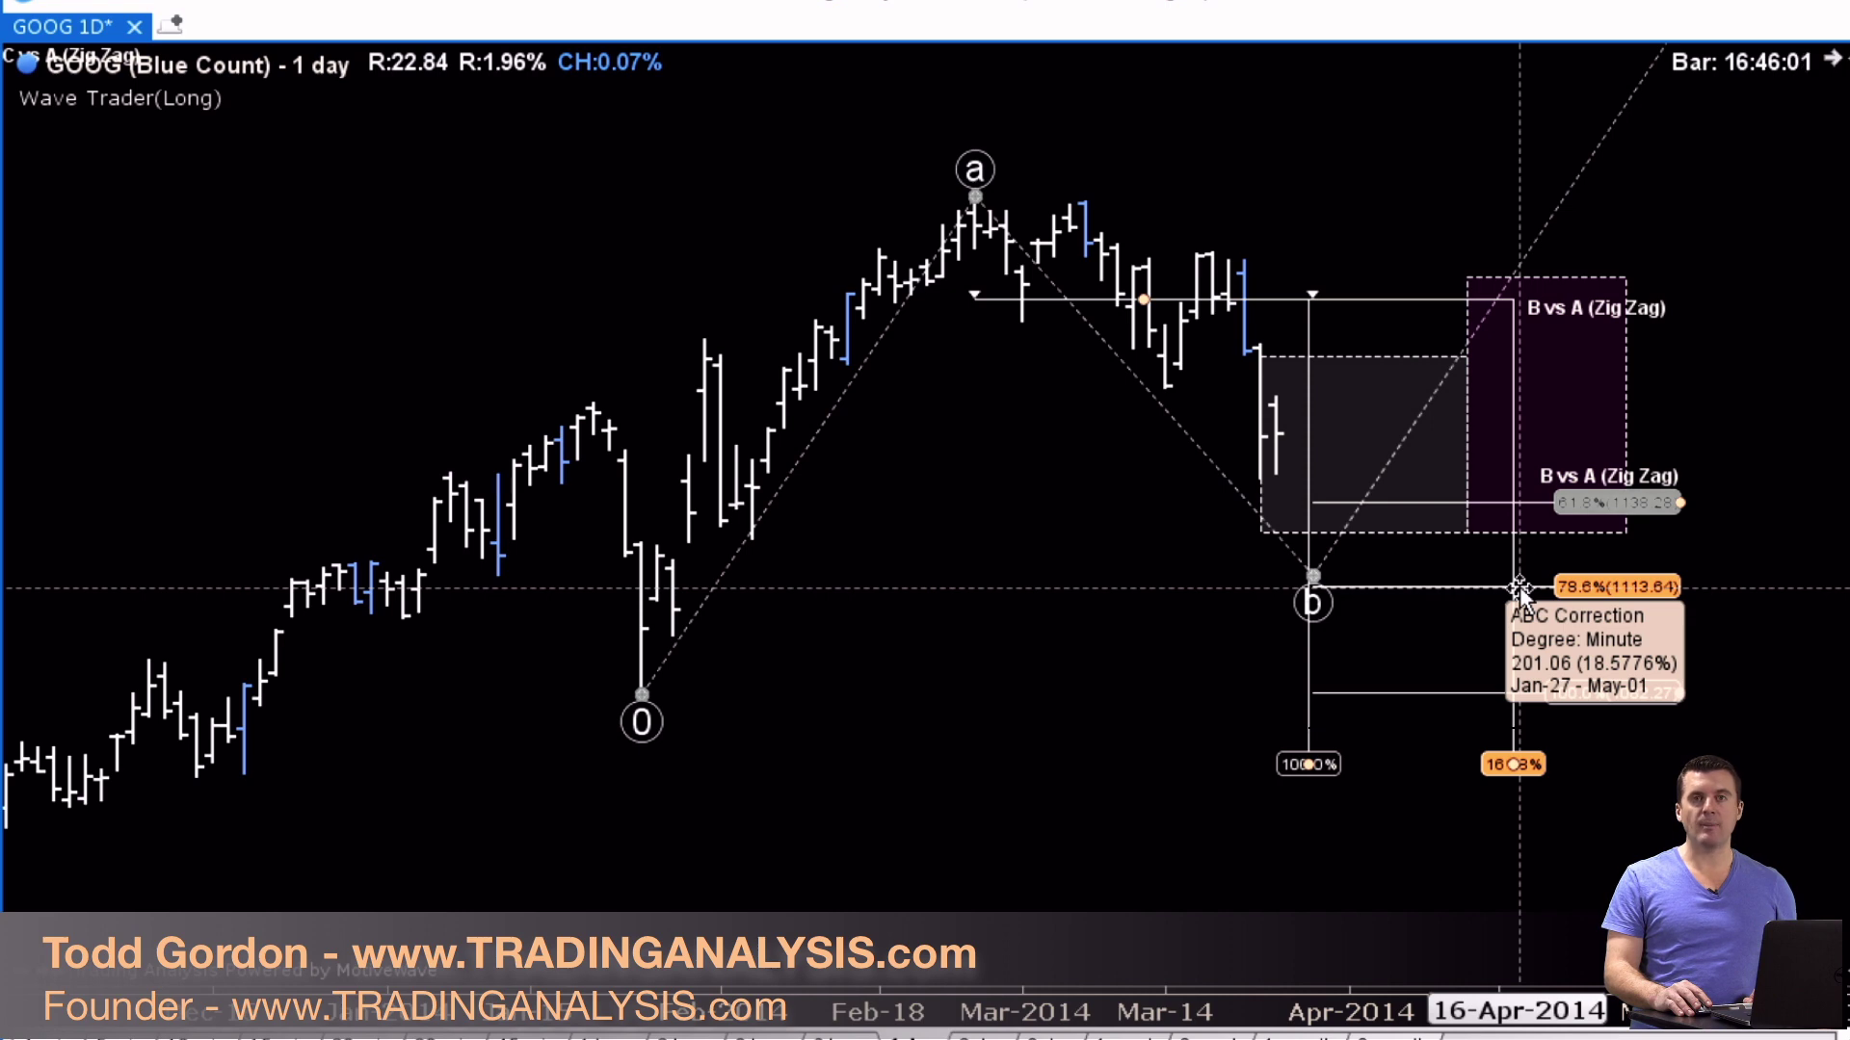
- In Wave Trader settings, set Start Price to 1138 and Reversal End Price to 1113
left_click(1379, 432)
double_click(1378, 432)
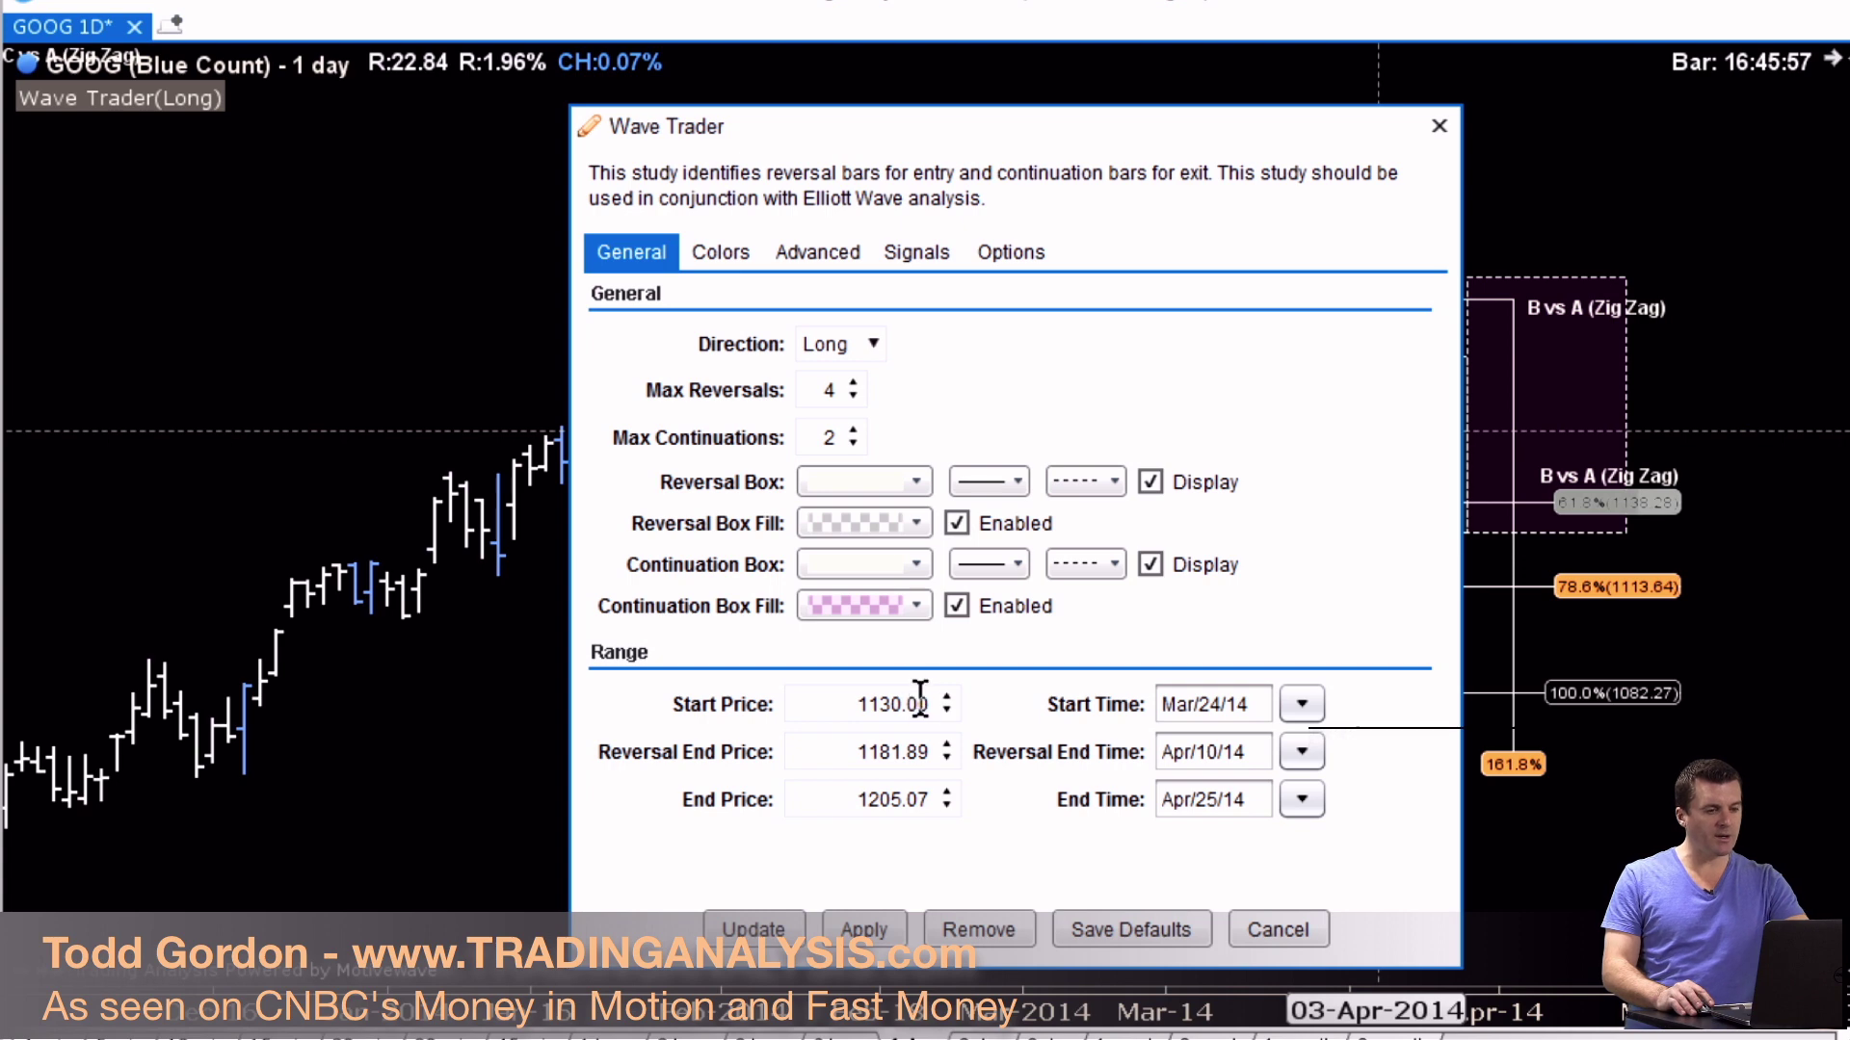
left_click_drag(1033, 126, 900, 119)
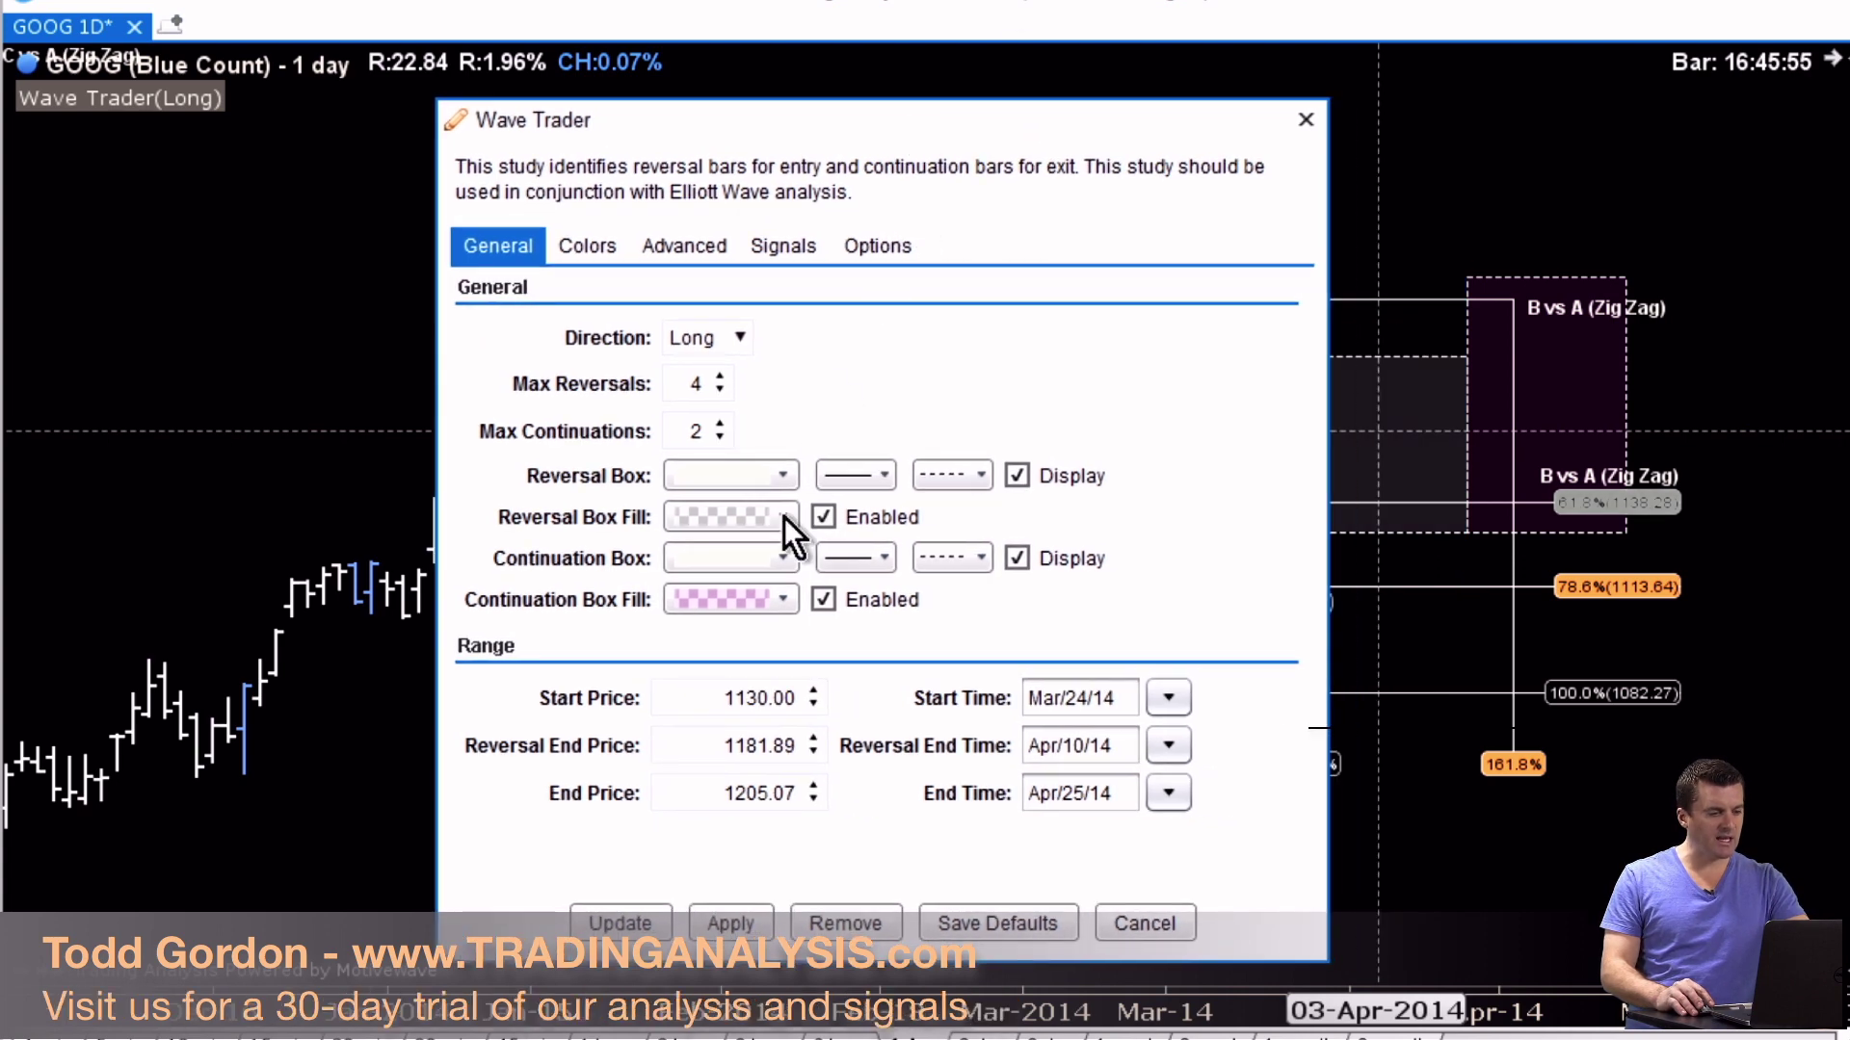
left_click(758, 698)
left_click_drag(758, 697, 768, 696)
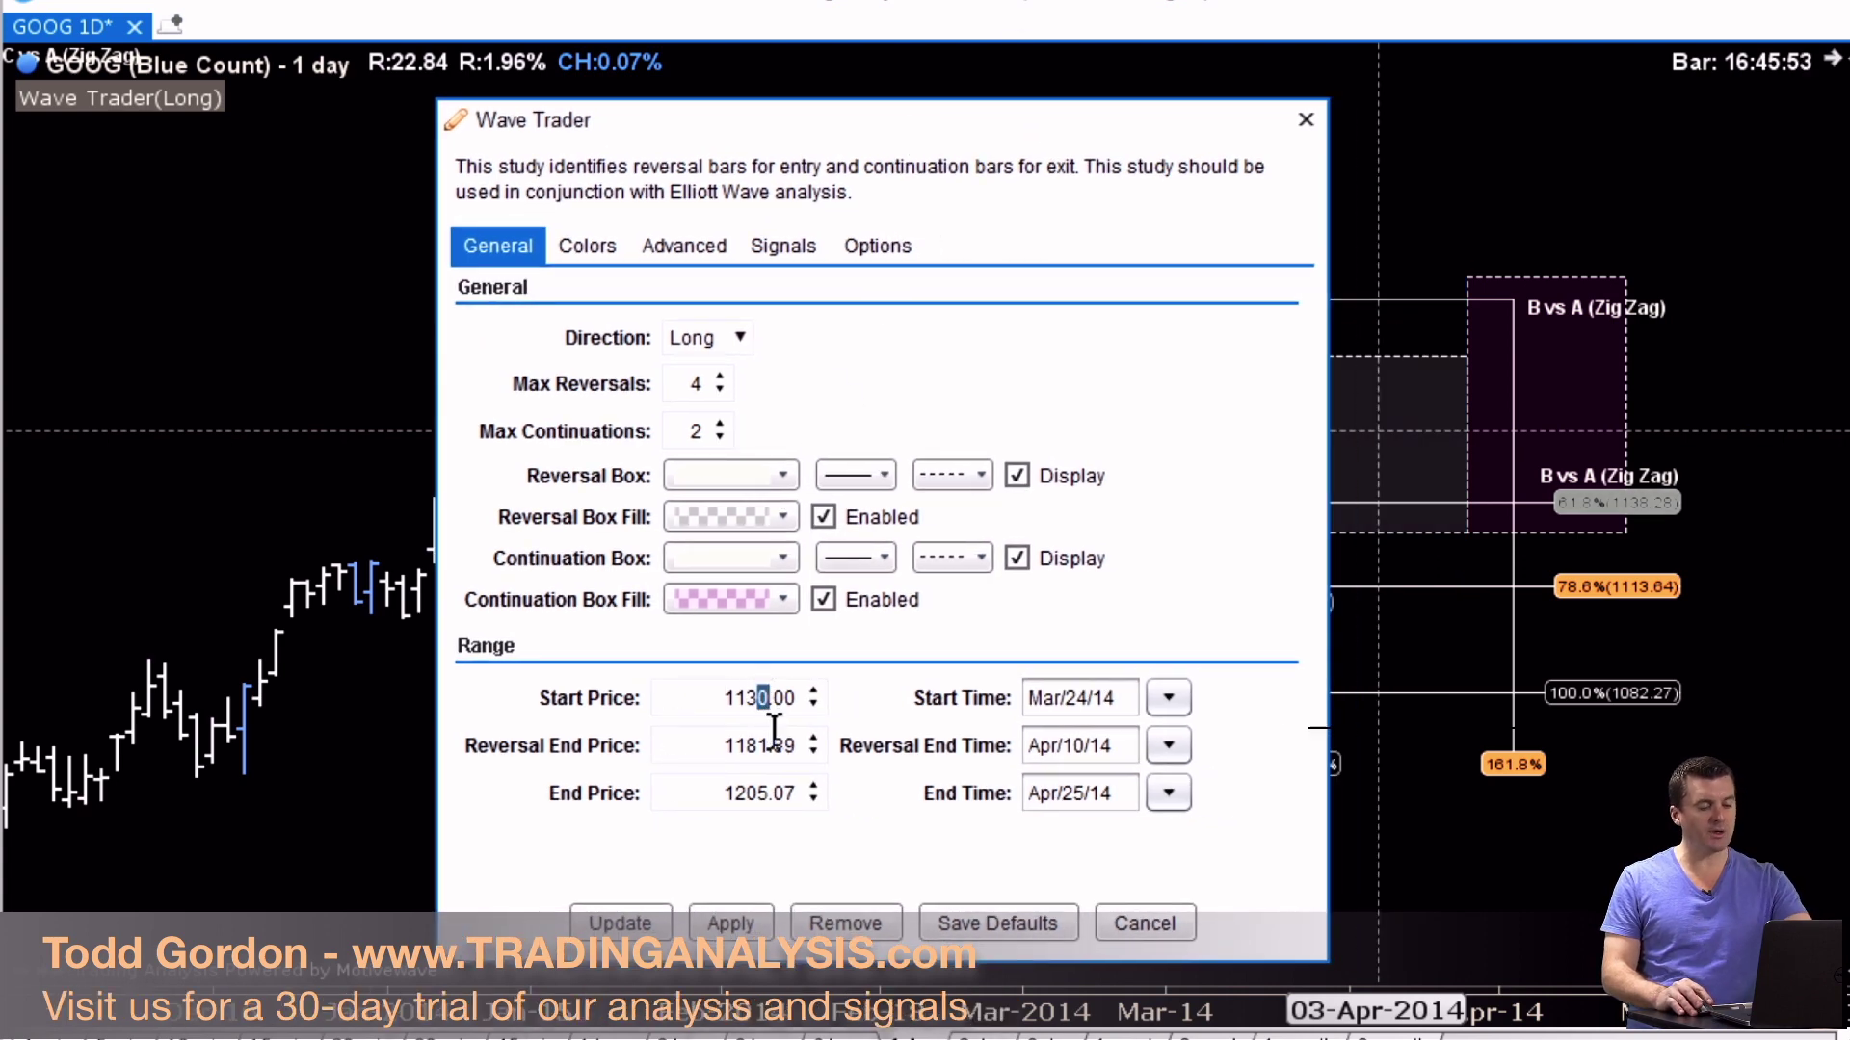
type("8")
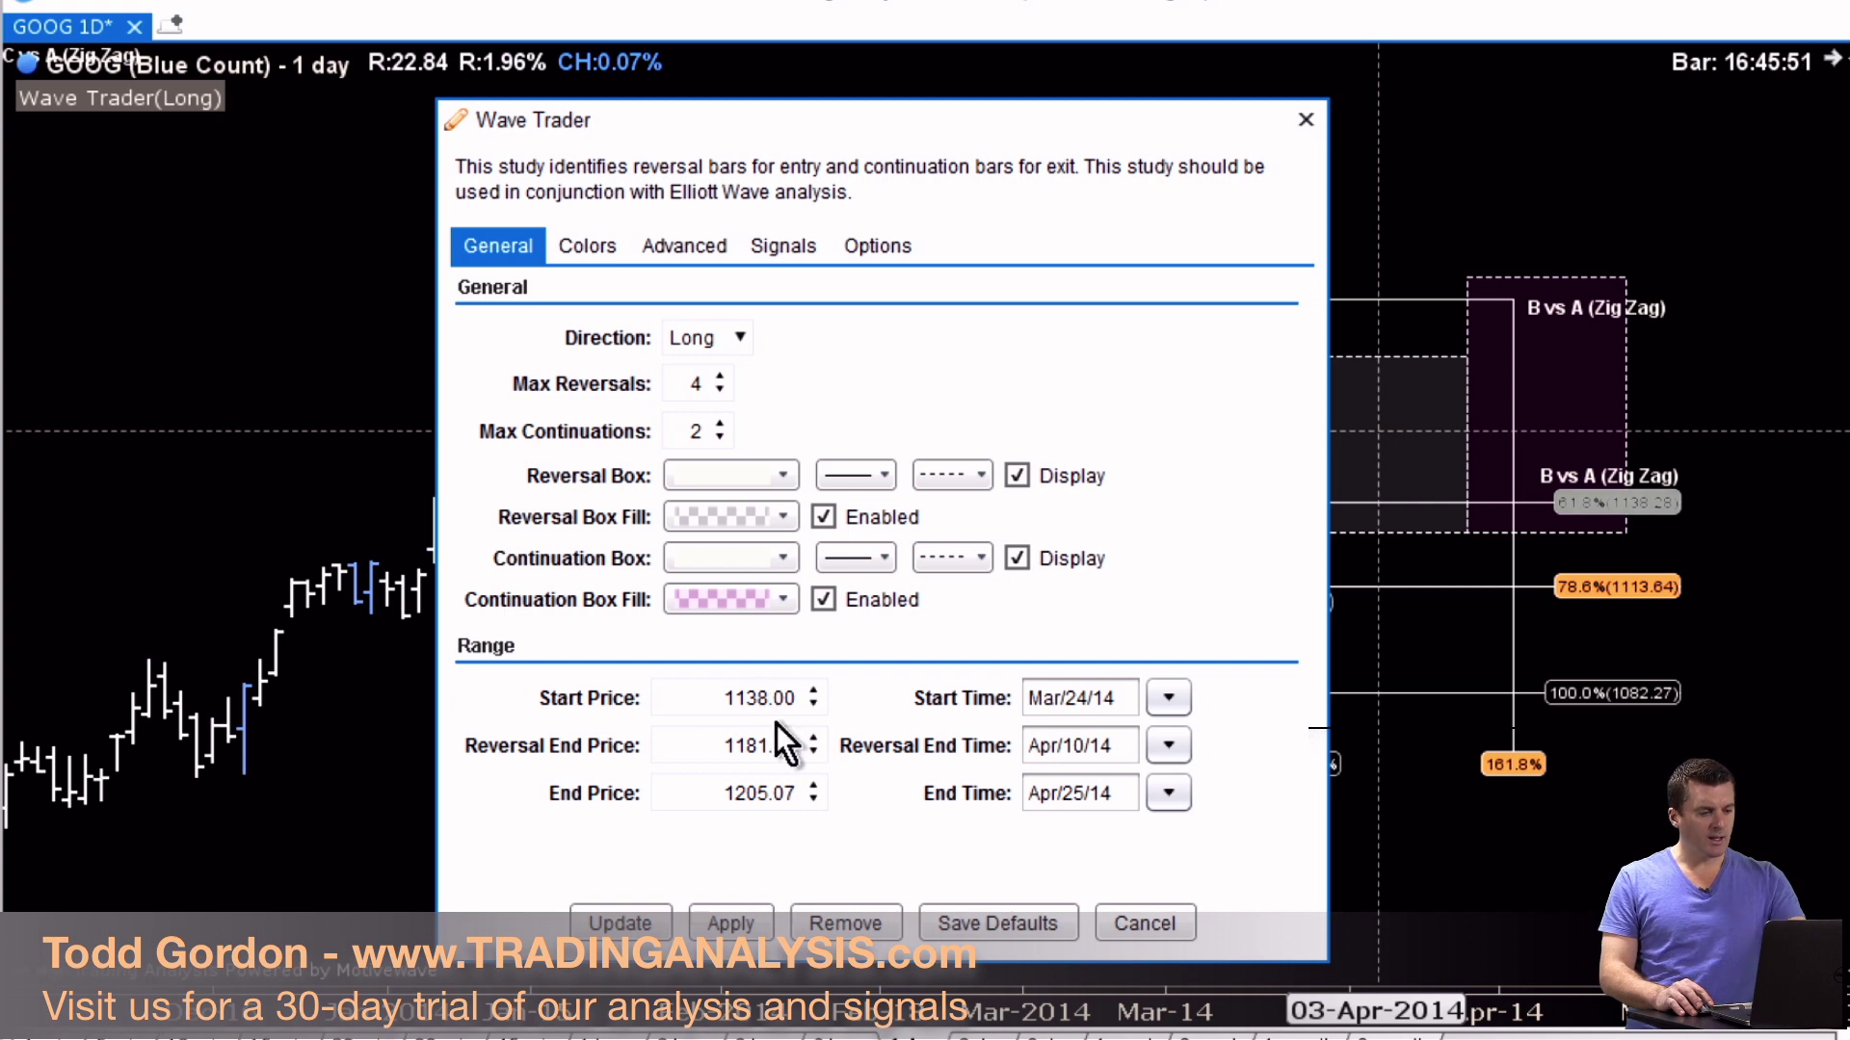
left_click_drag(724, 745, 876, 760)
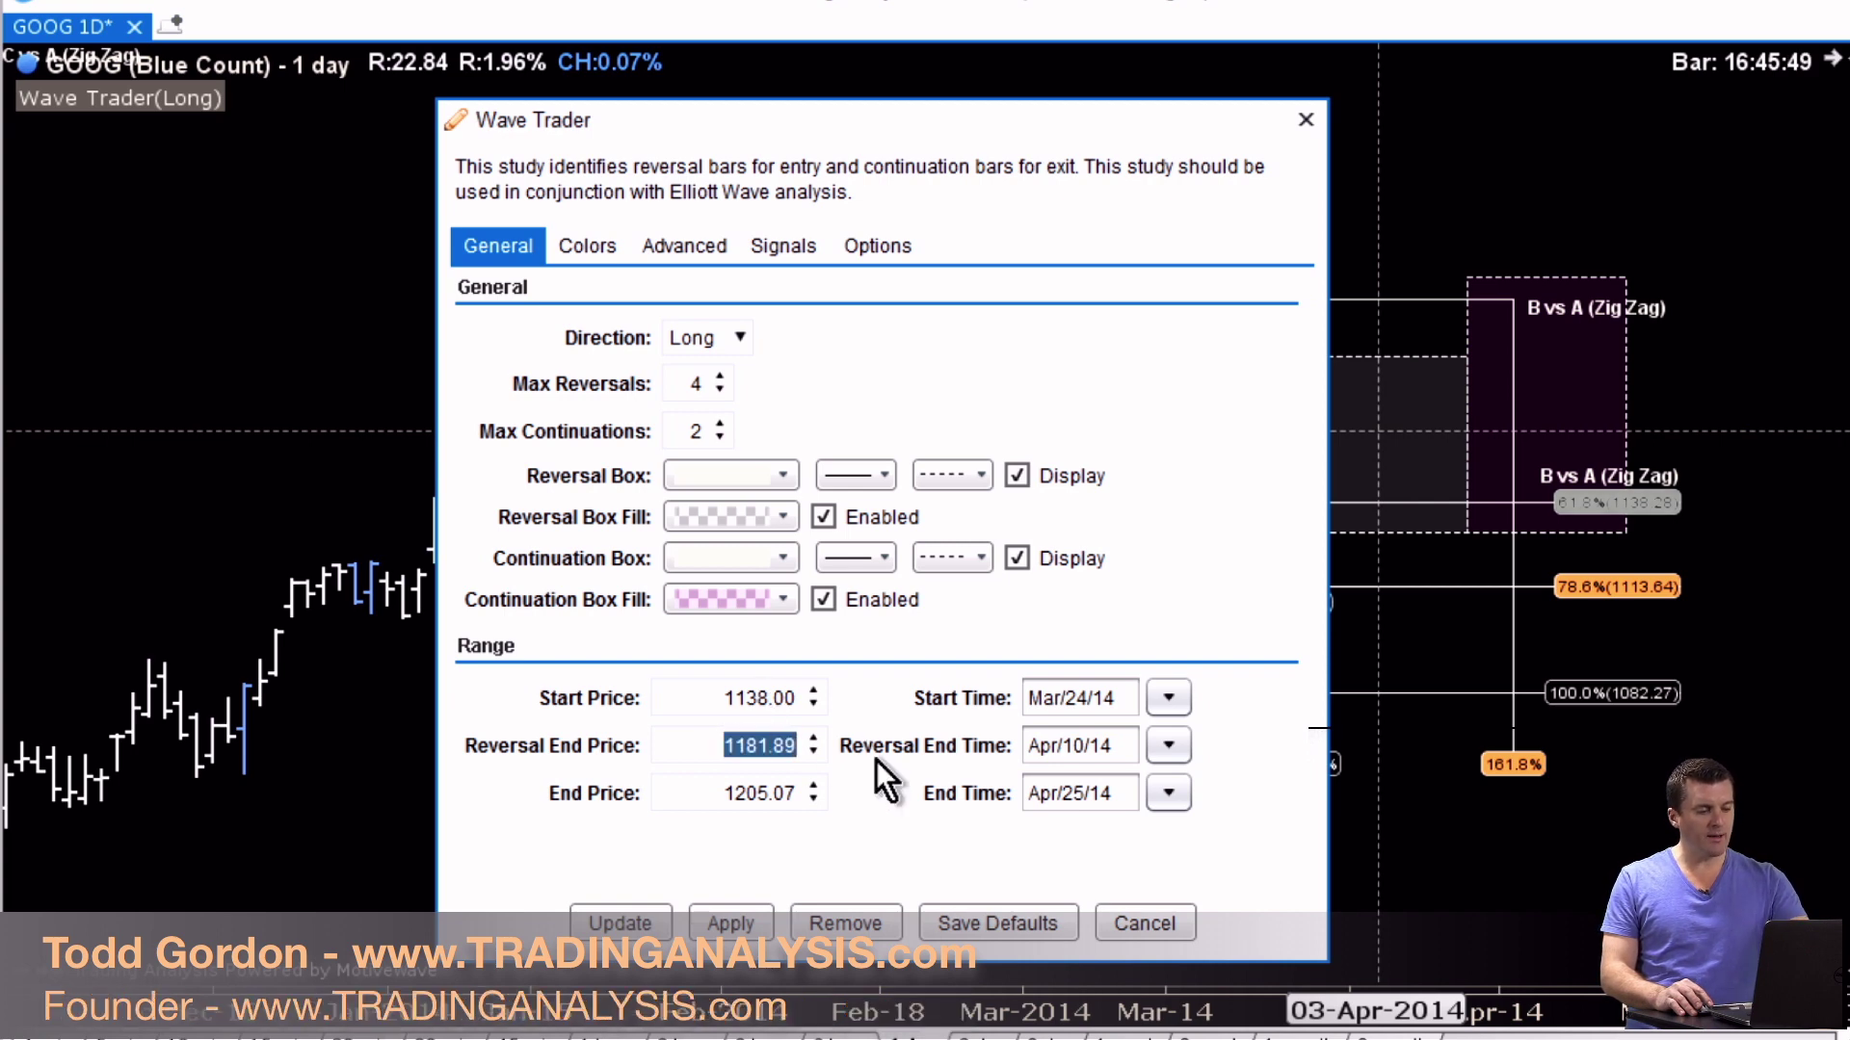
type("1113")
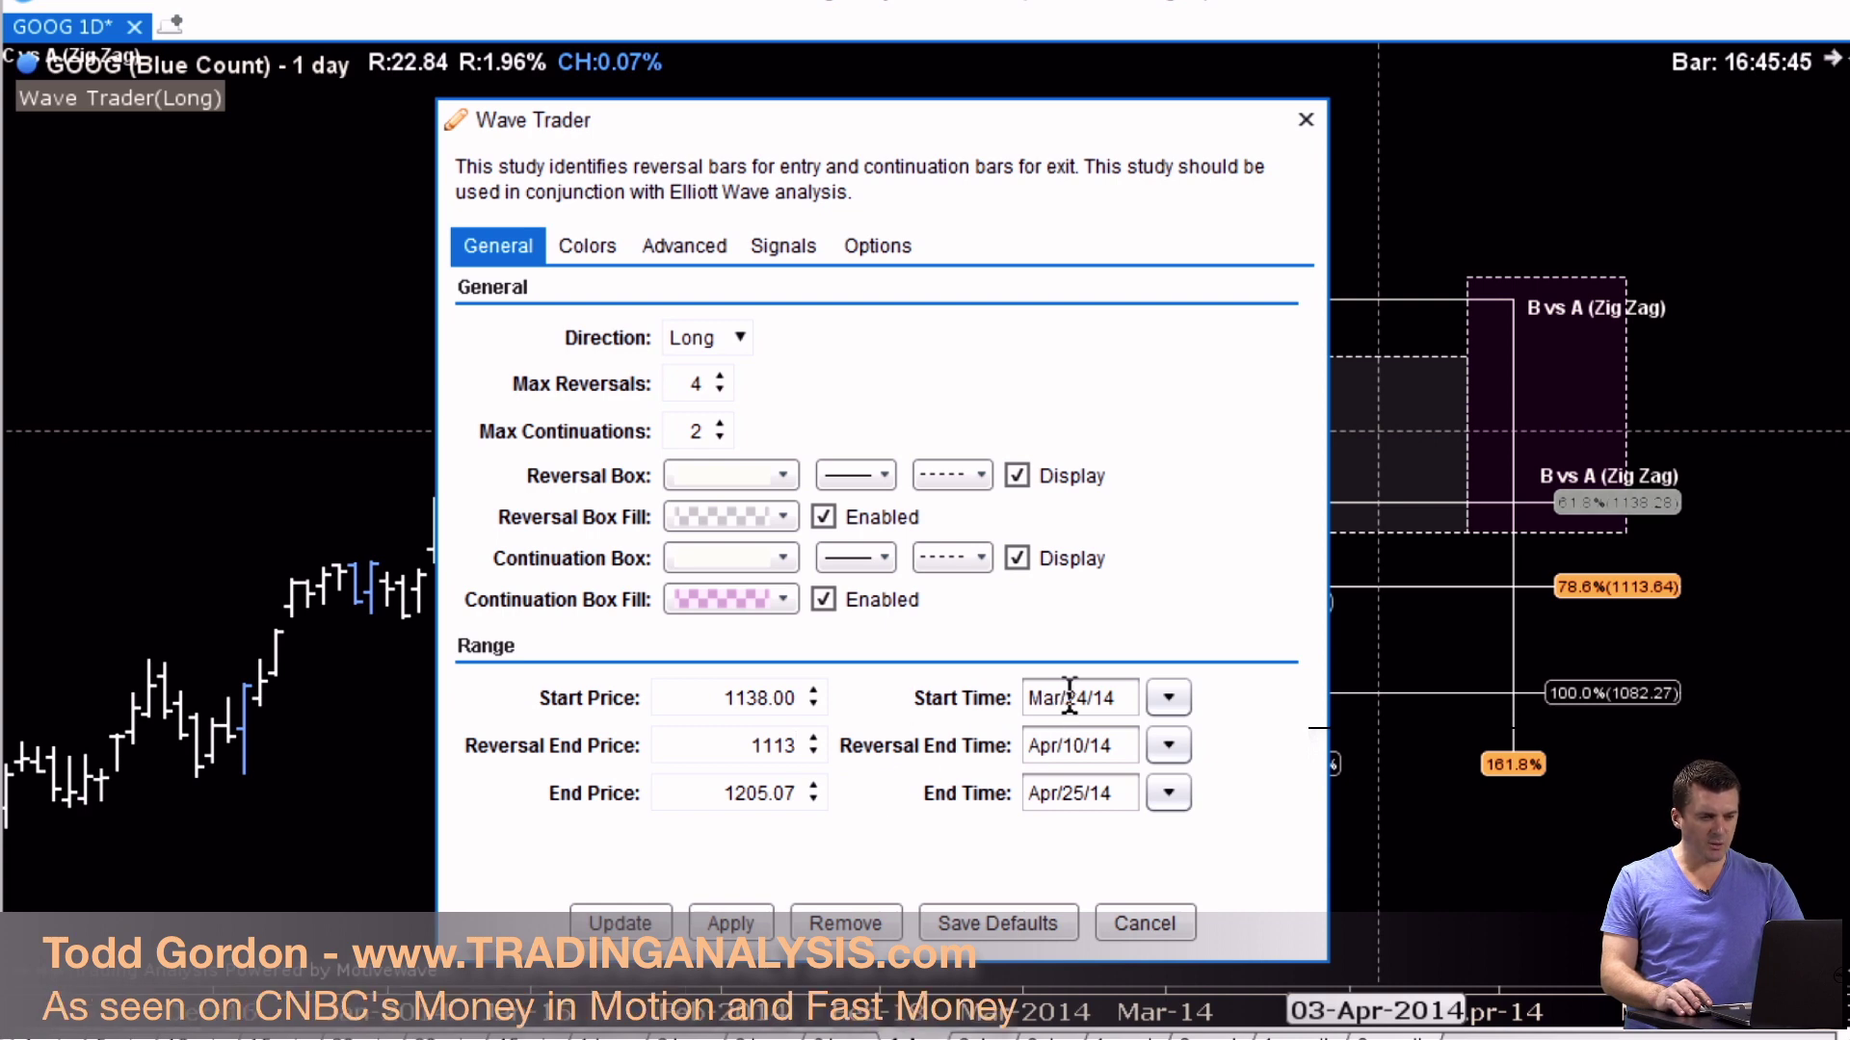
- Set Start Time to Mar/27/14 and Reversal End Time to Apr/11/14, then apply and update
left_click_drag(1210, 125, 1027, 106)
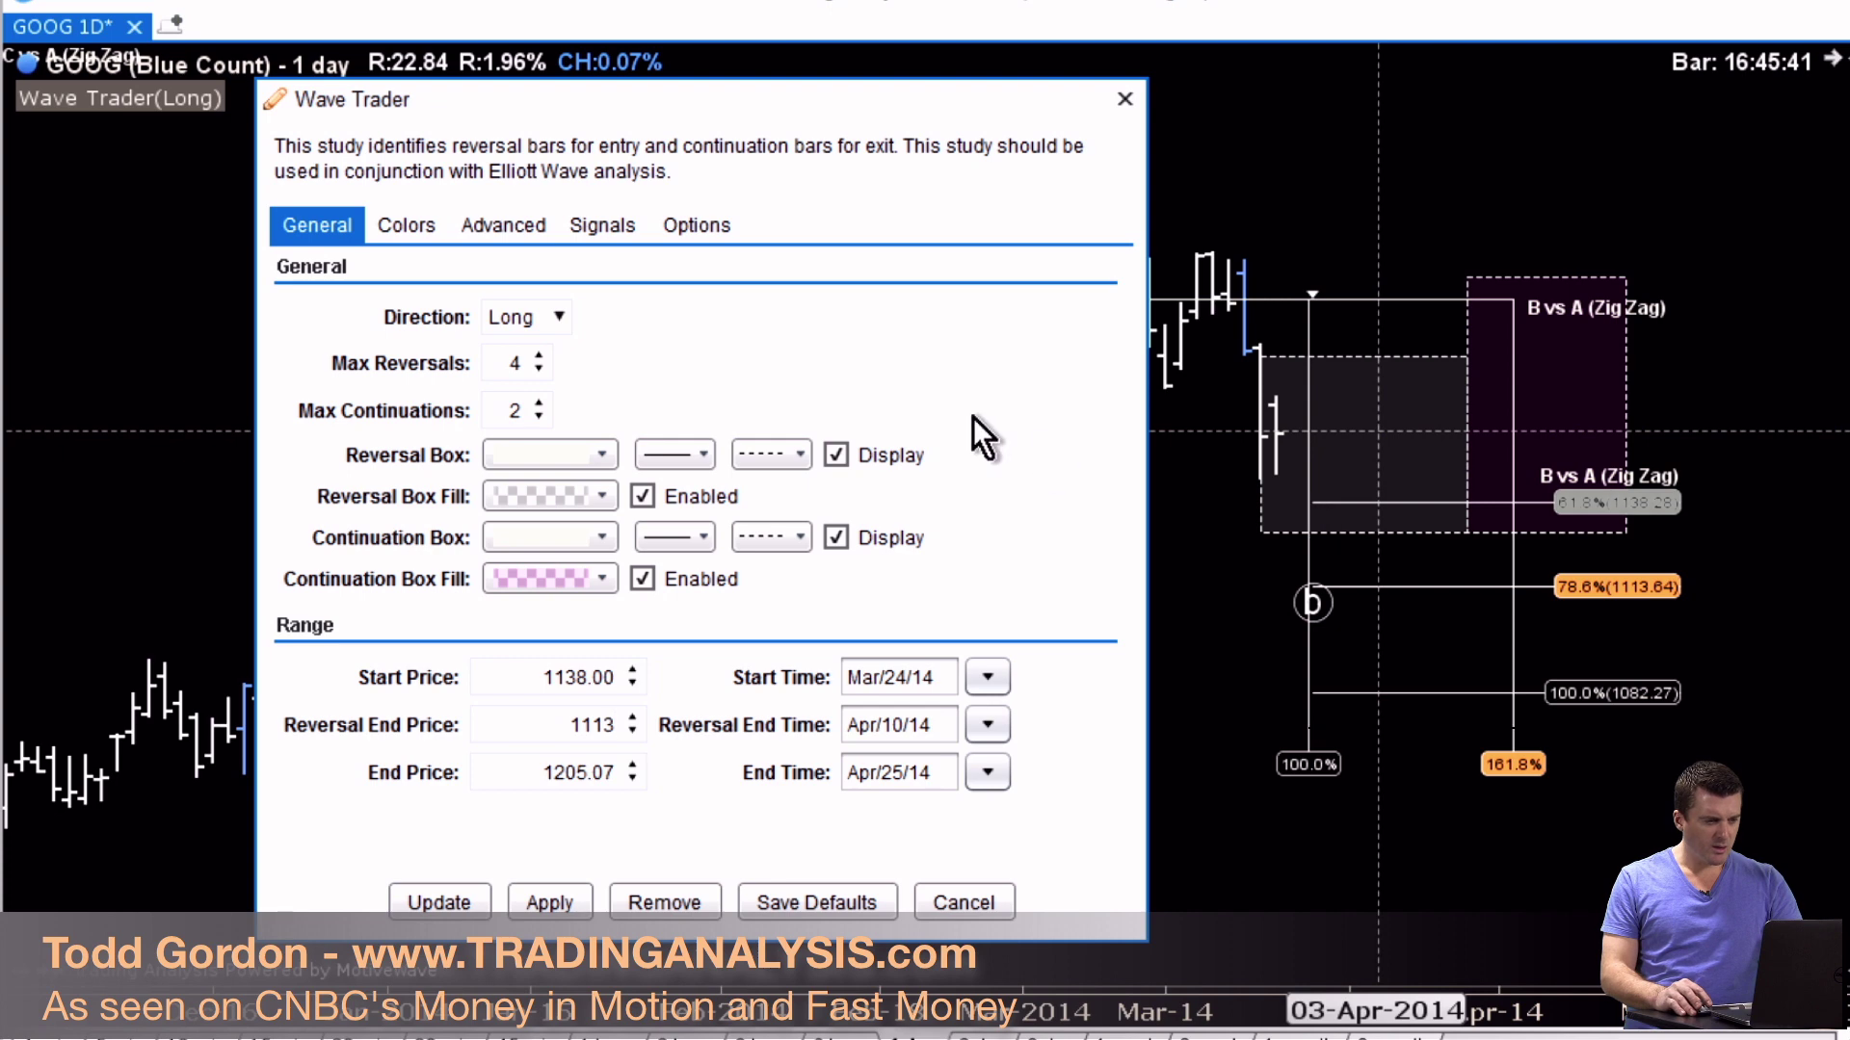
left_click(988, 678)
left_click(1067, 925)
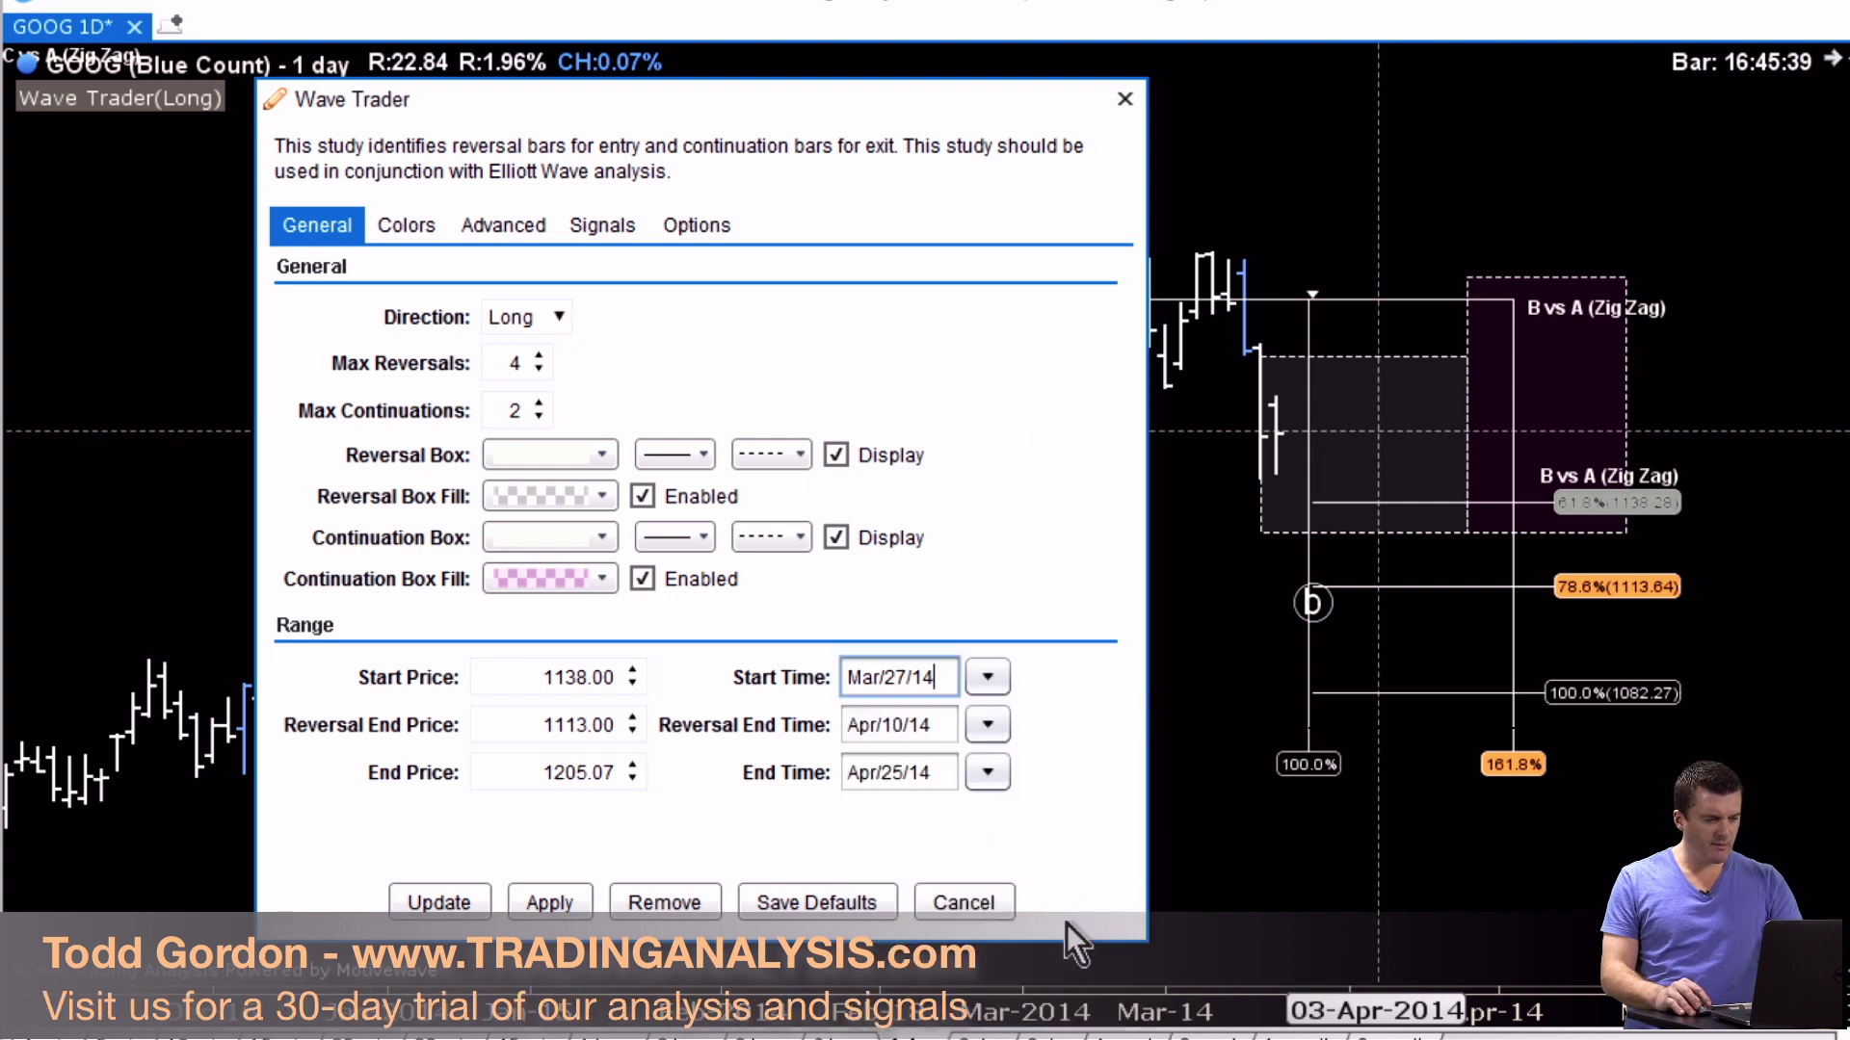
left_click(979, 732)
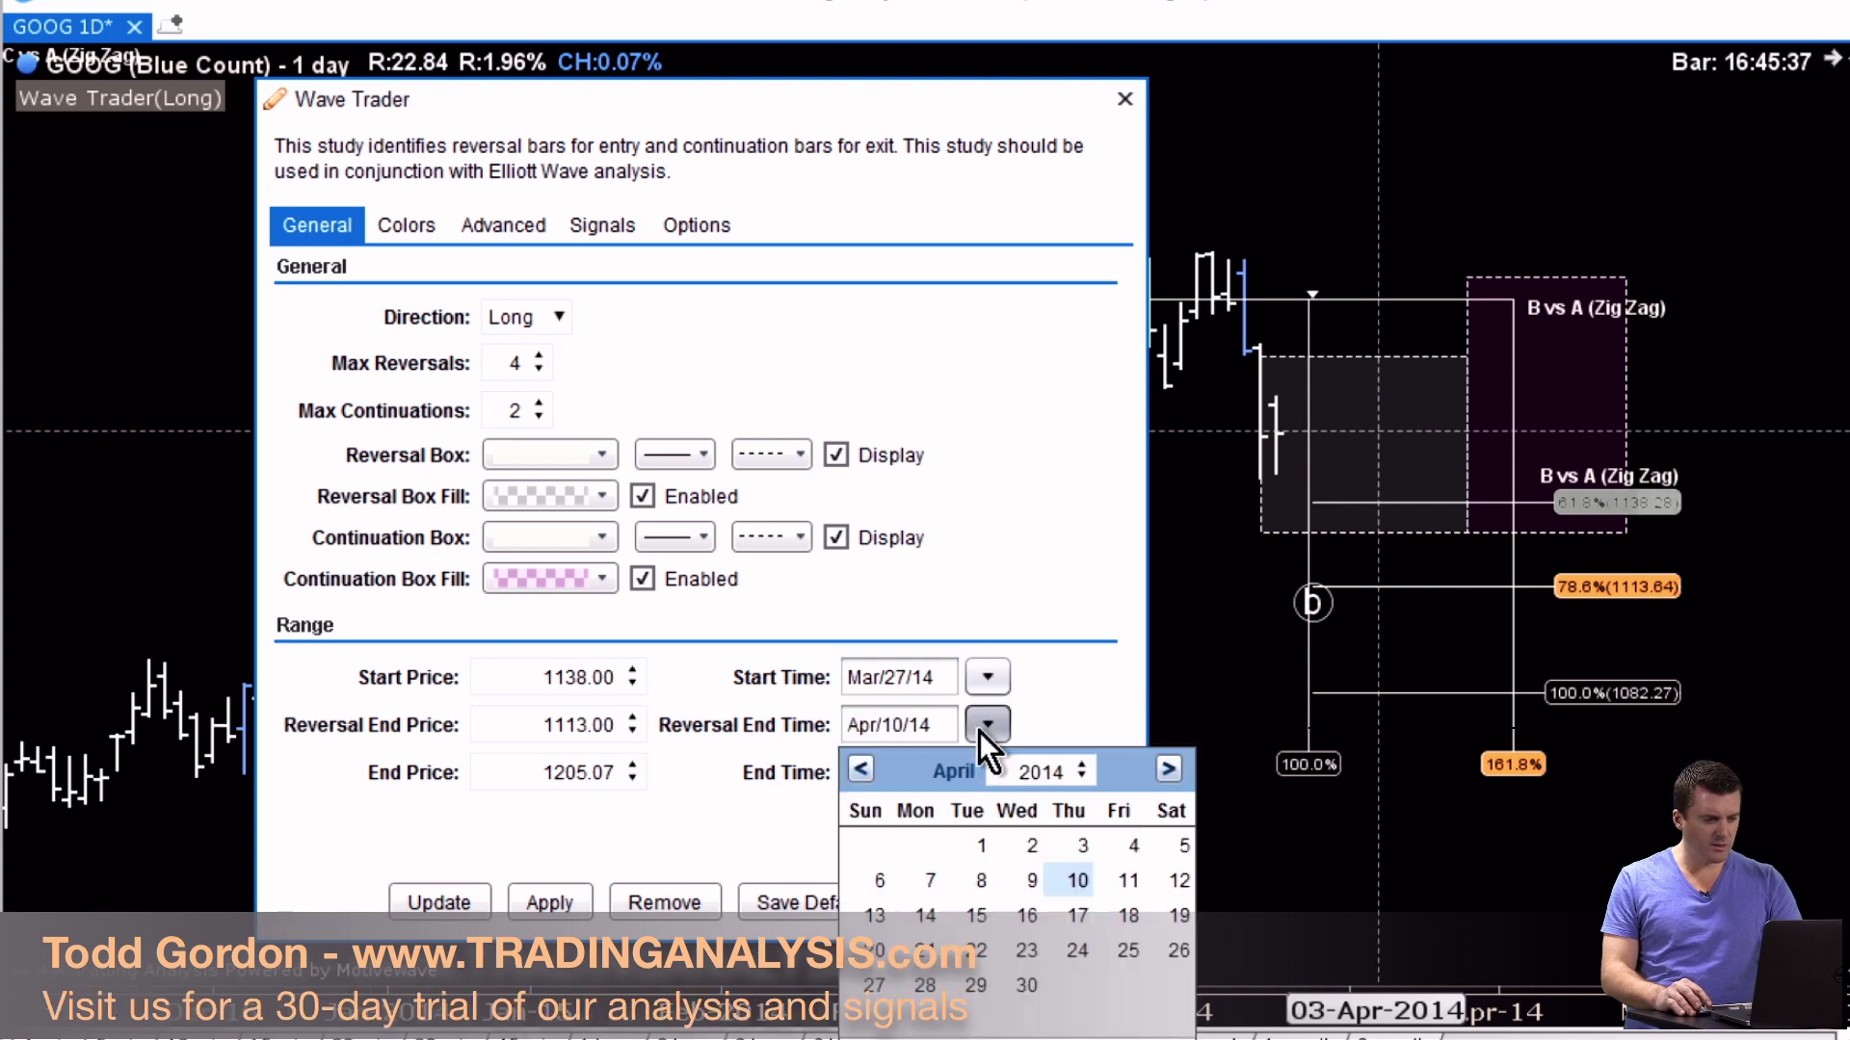
left_click(1124, 881)
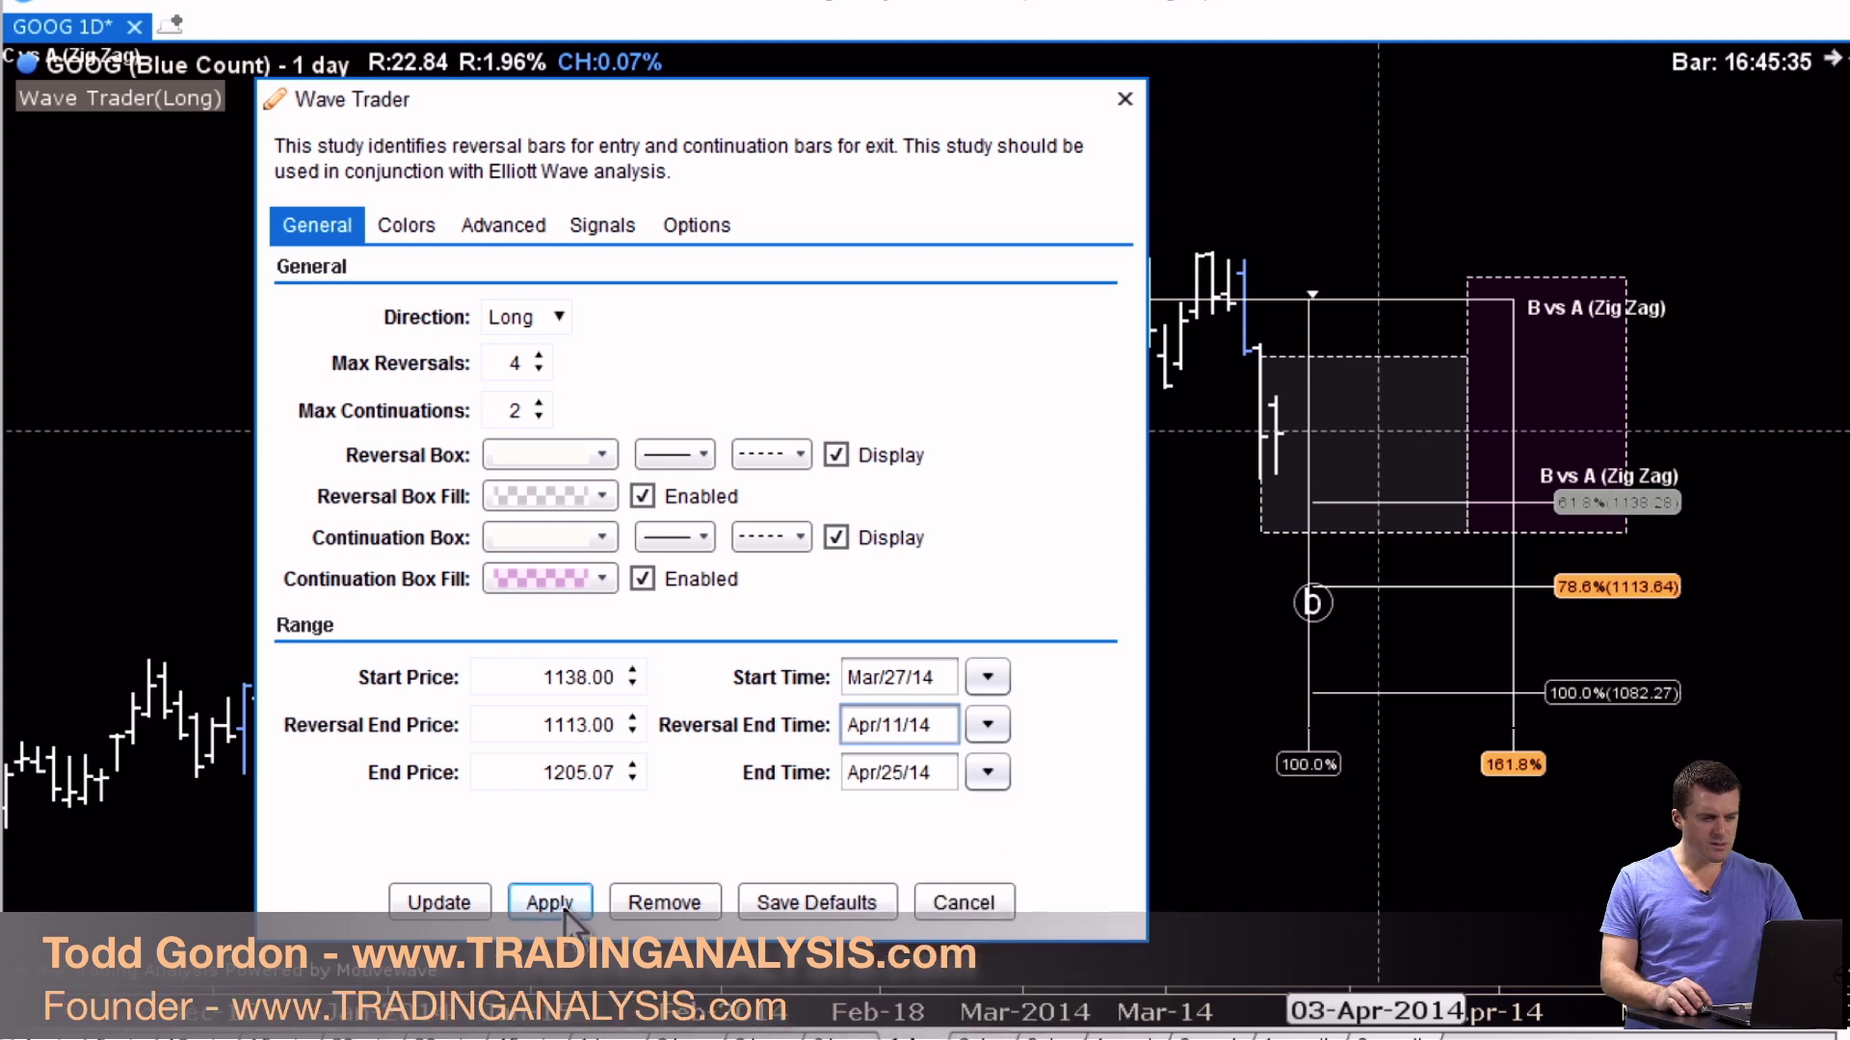
left_click(554, 903)
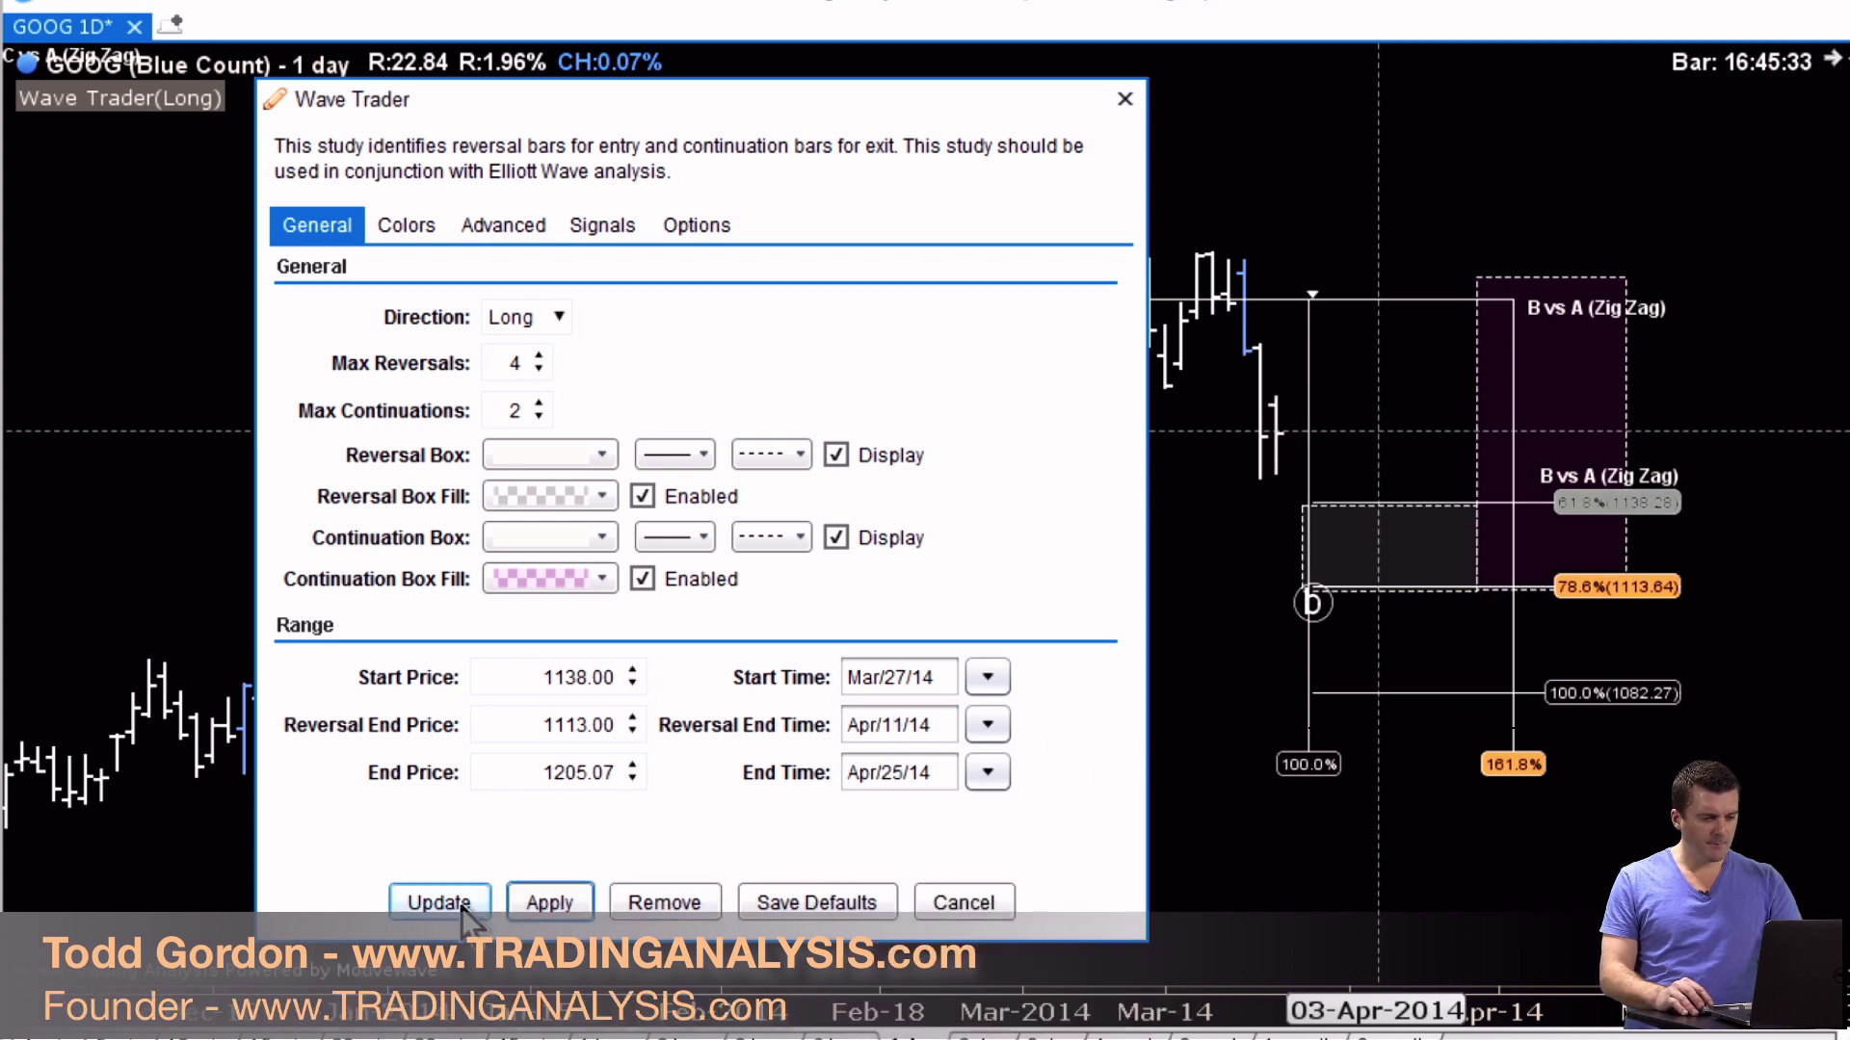
left_click(963, 902)
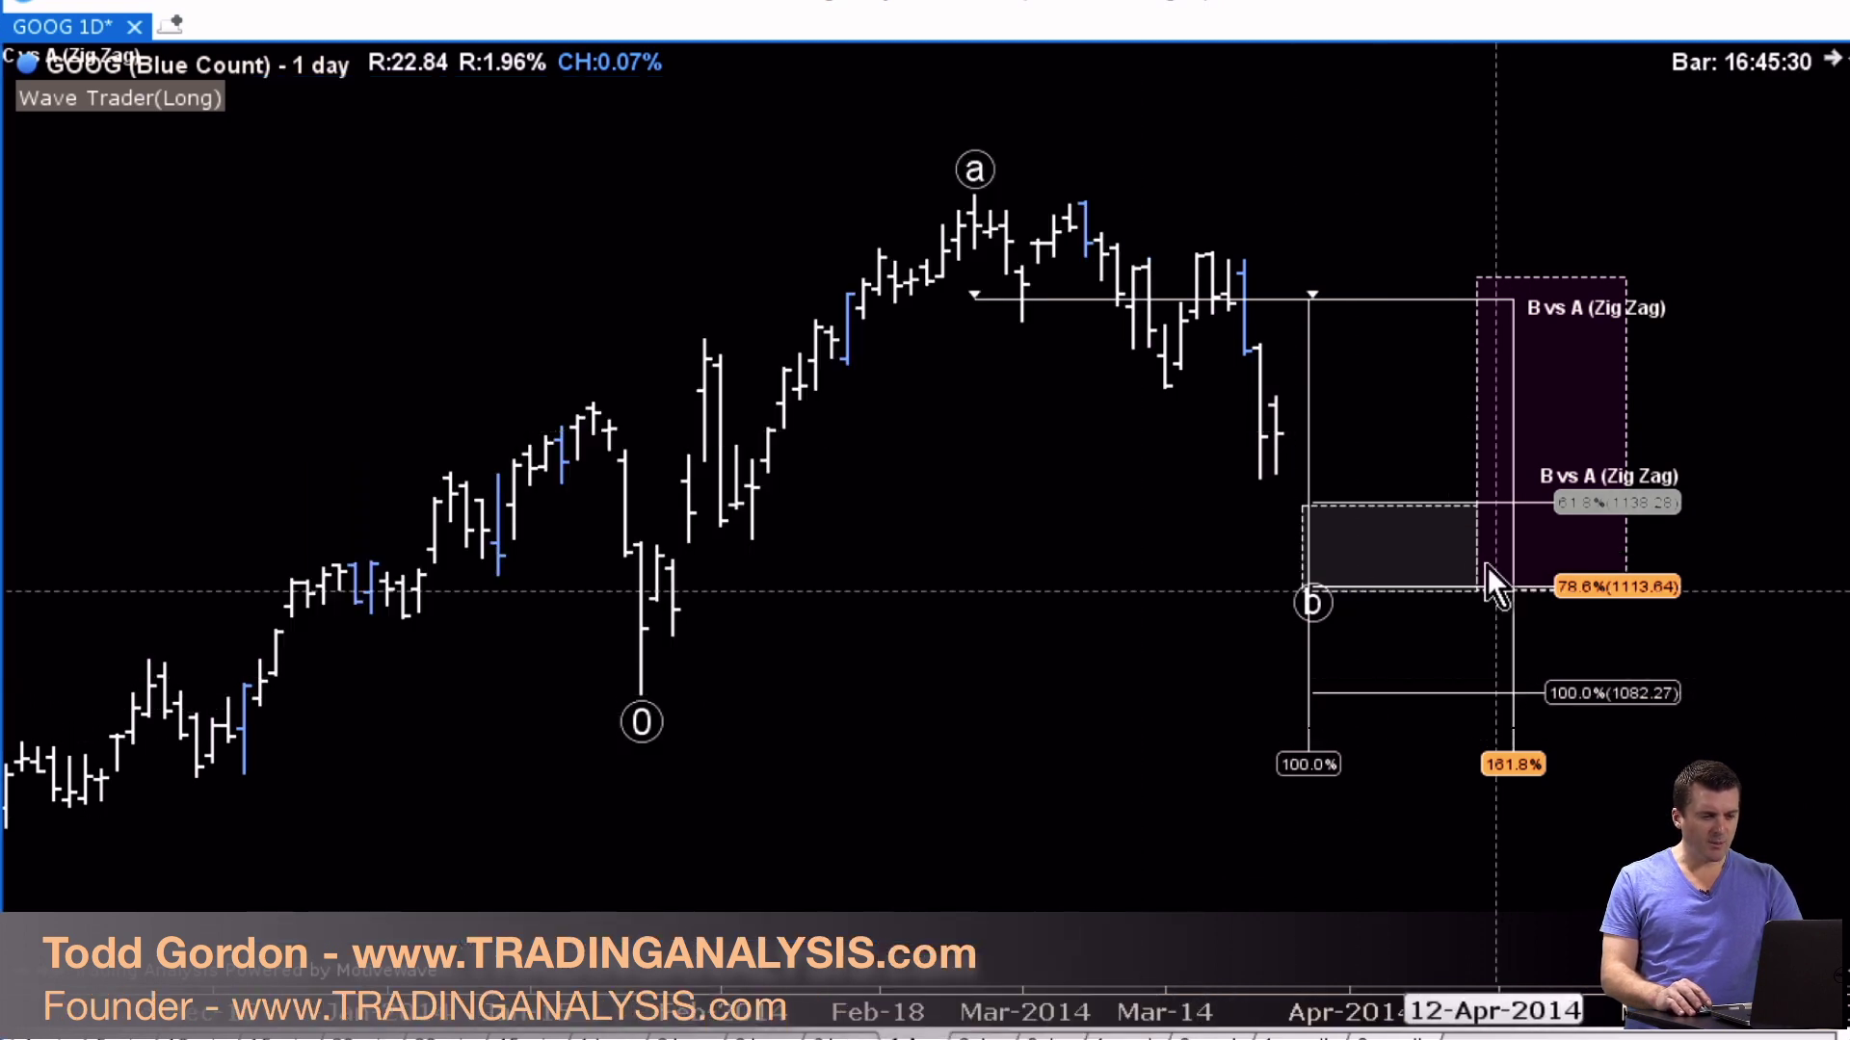
- Change the Wave Trader Reversal End Time to Apr/15/14 and apply it
double_click(1420, 526)
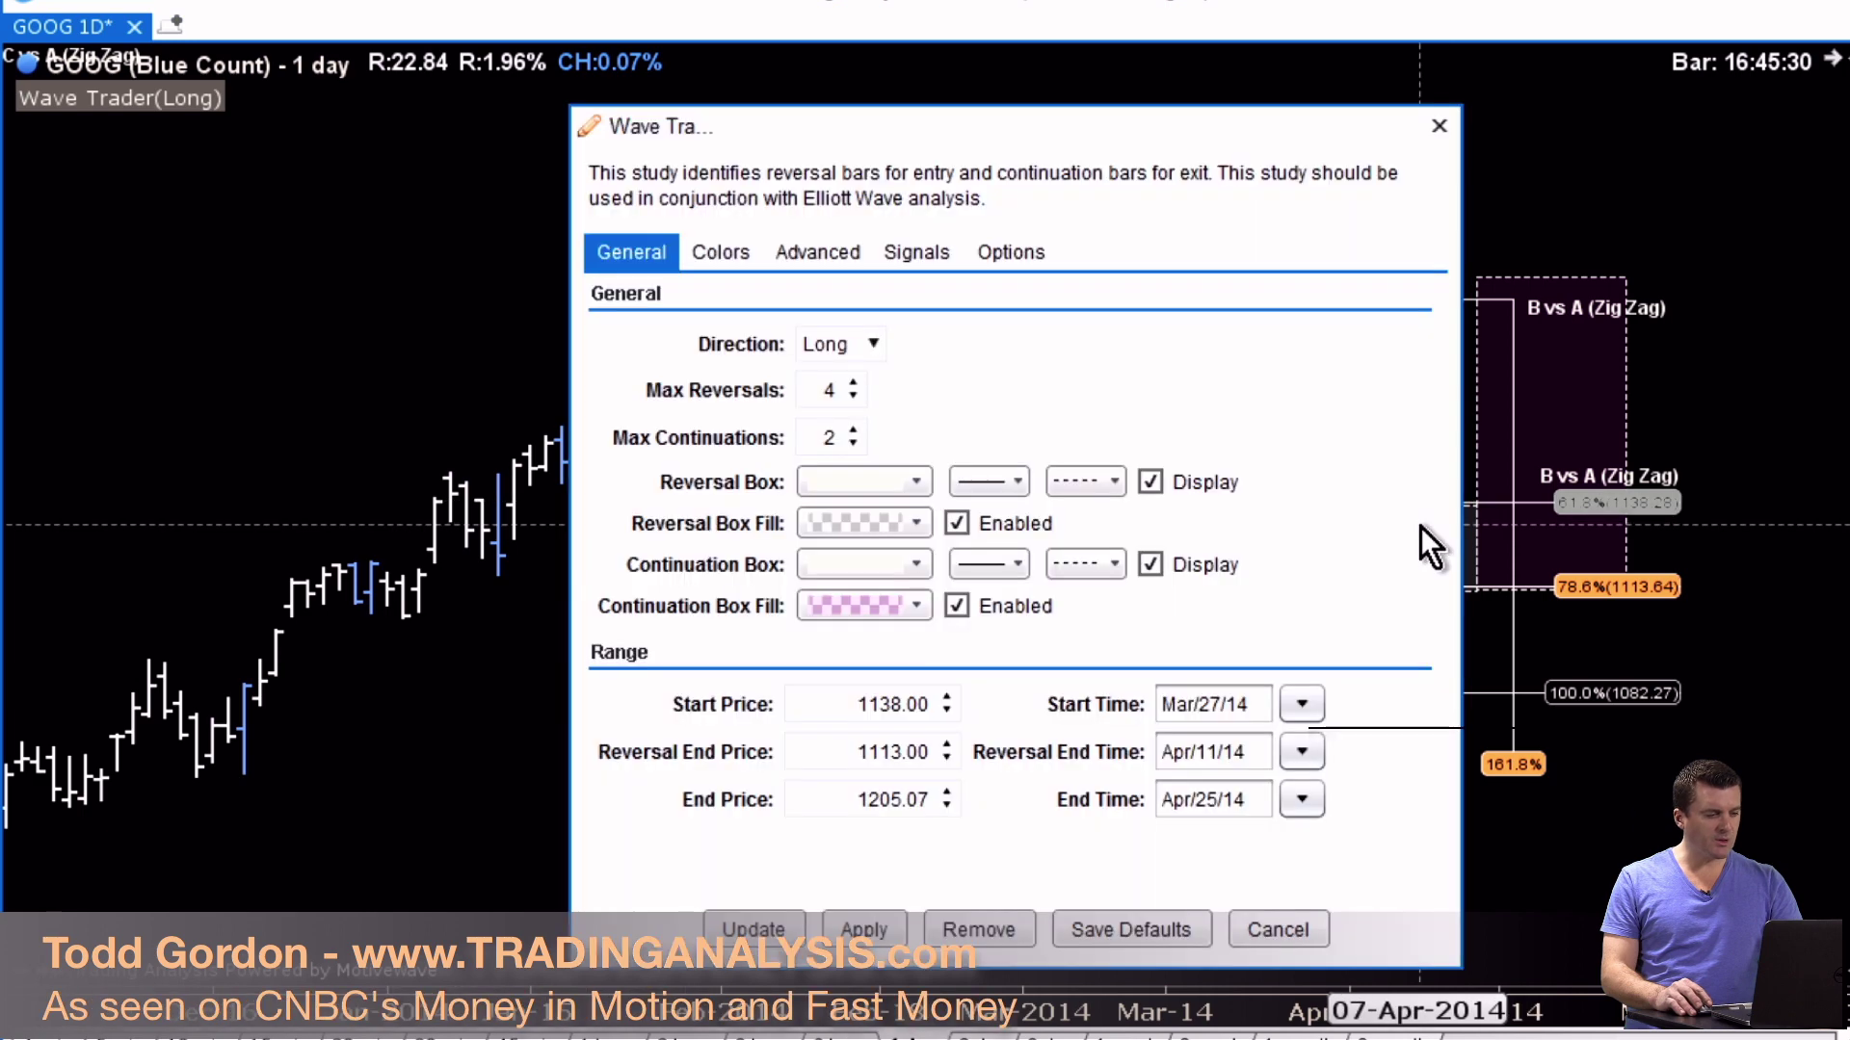
left_click(1302, 750)
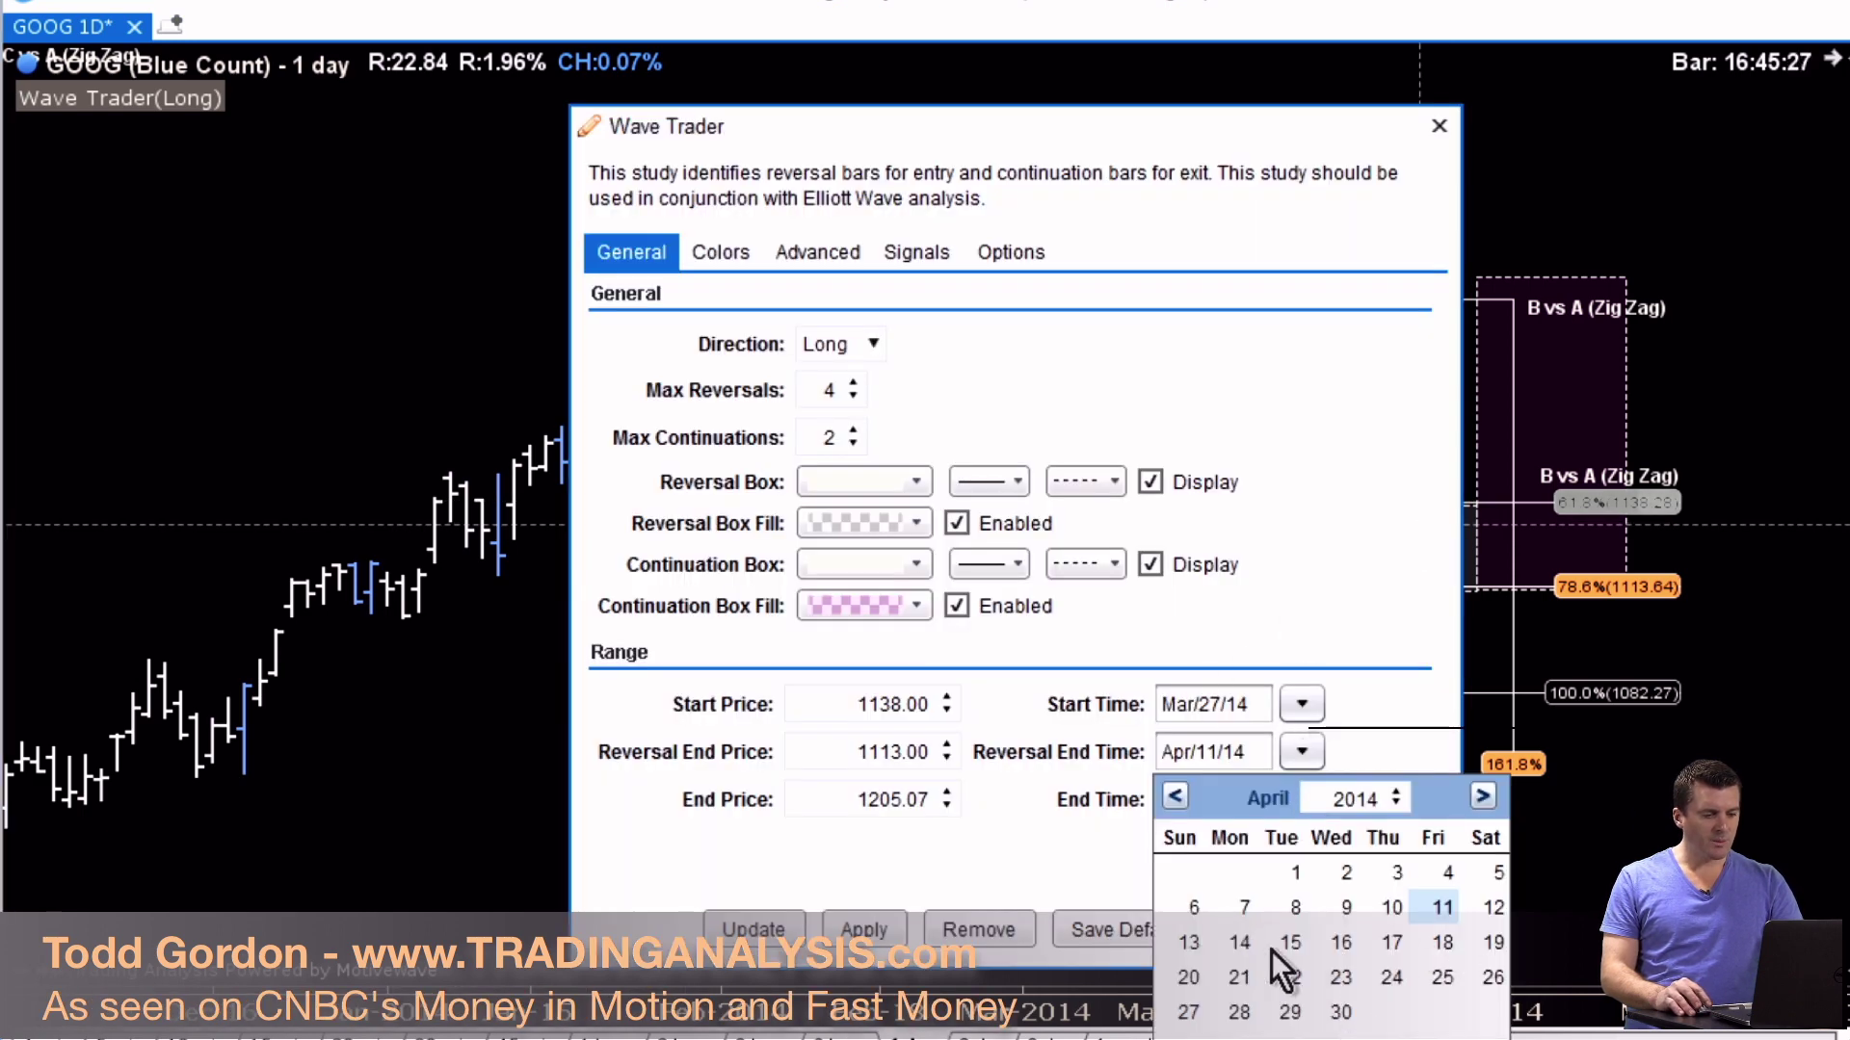
left_click(1292, 944)
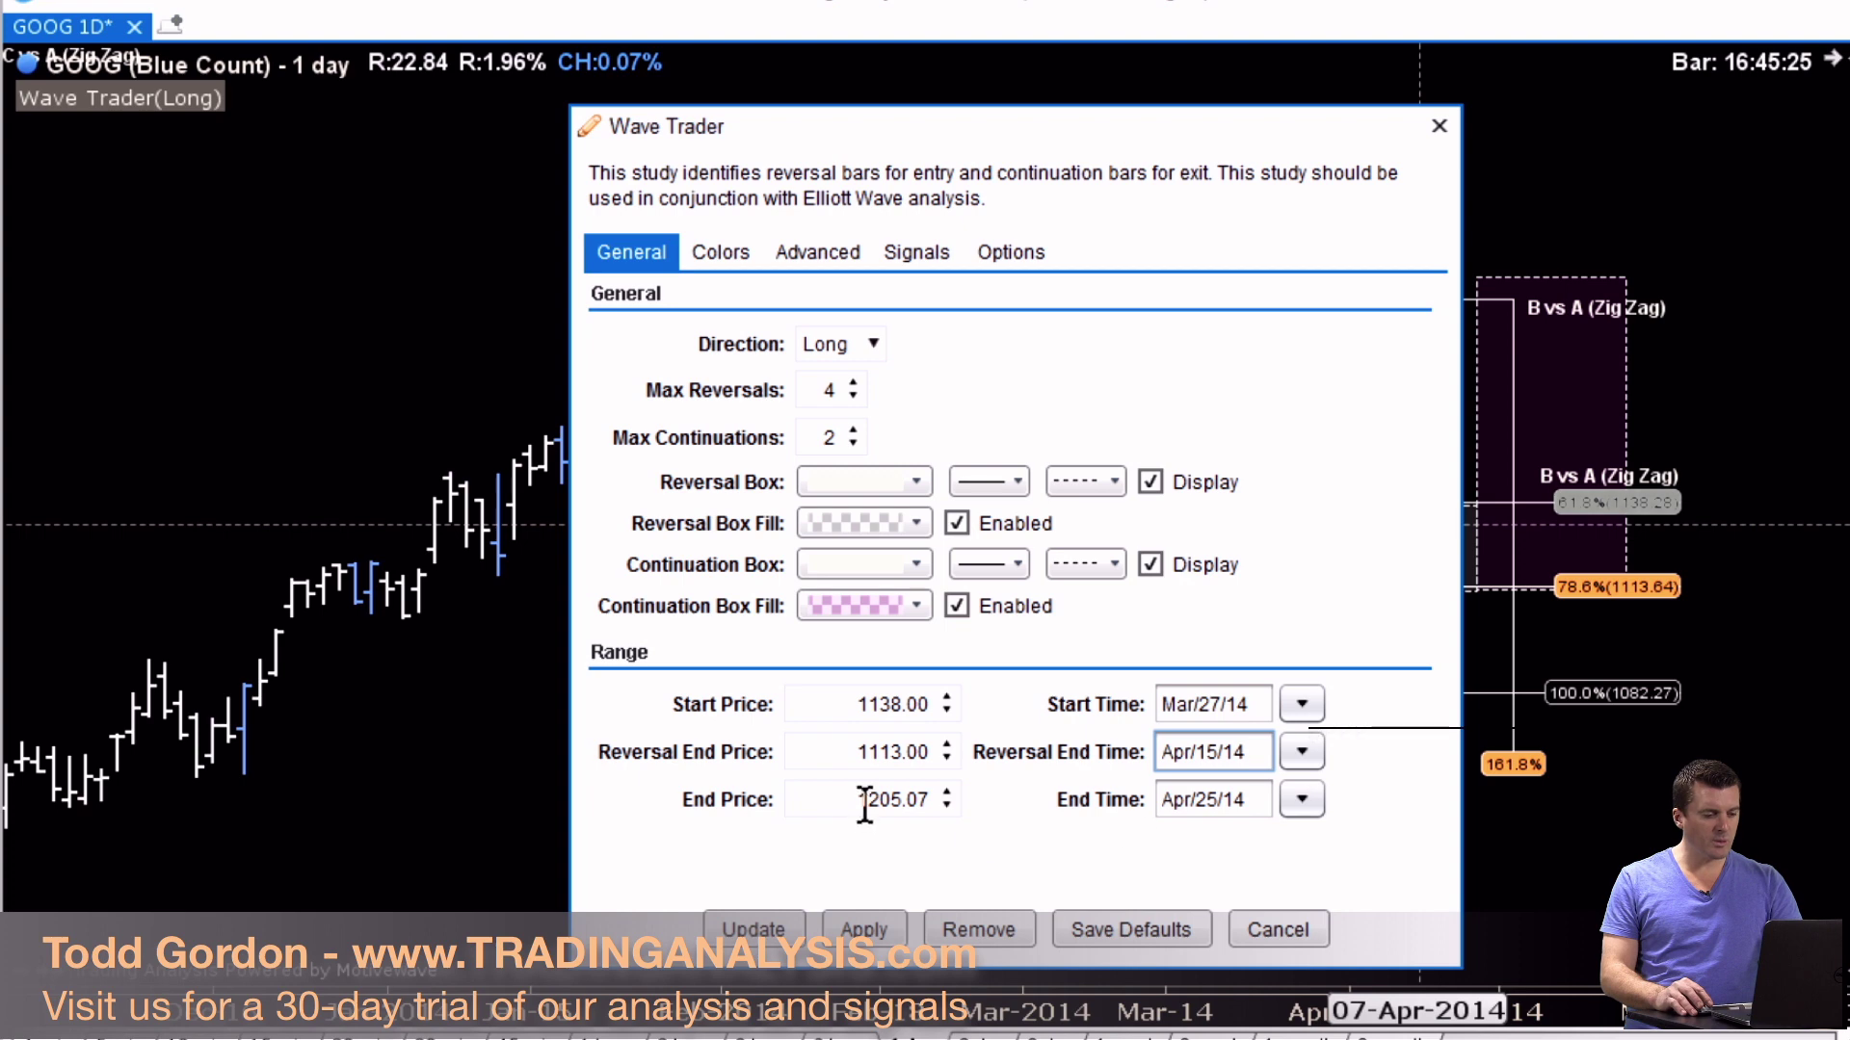
left_click_drag(861, 806, 979, 805)
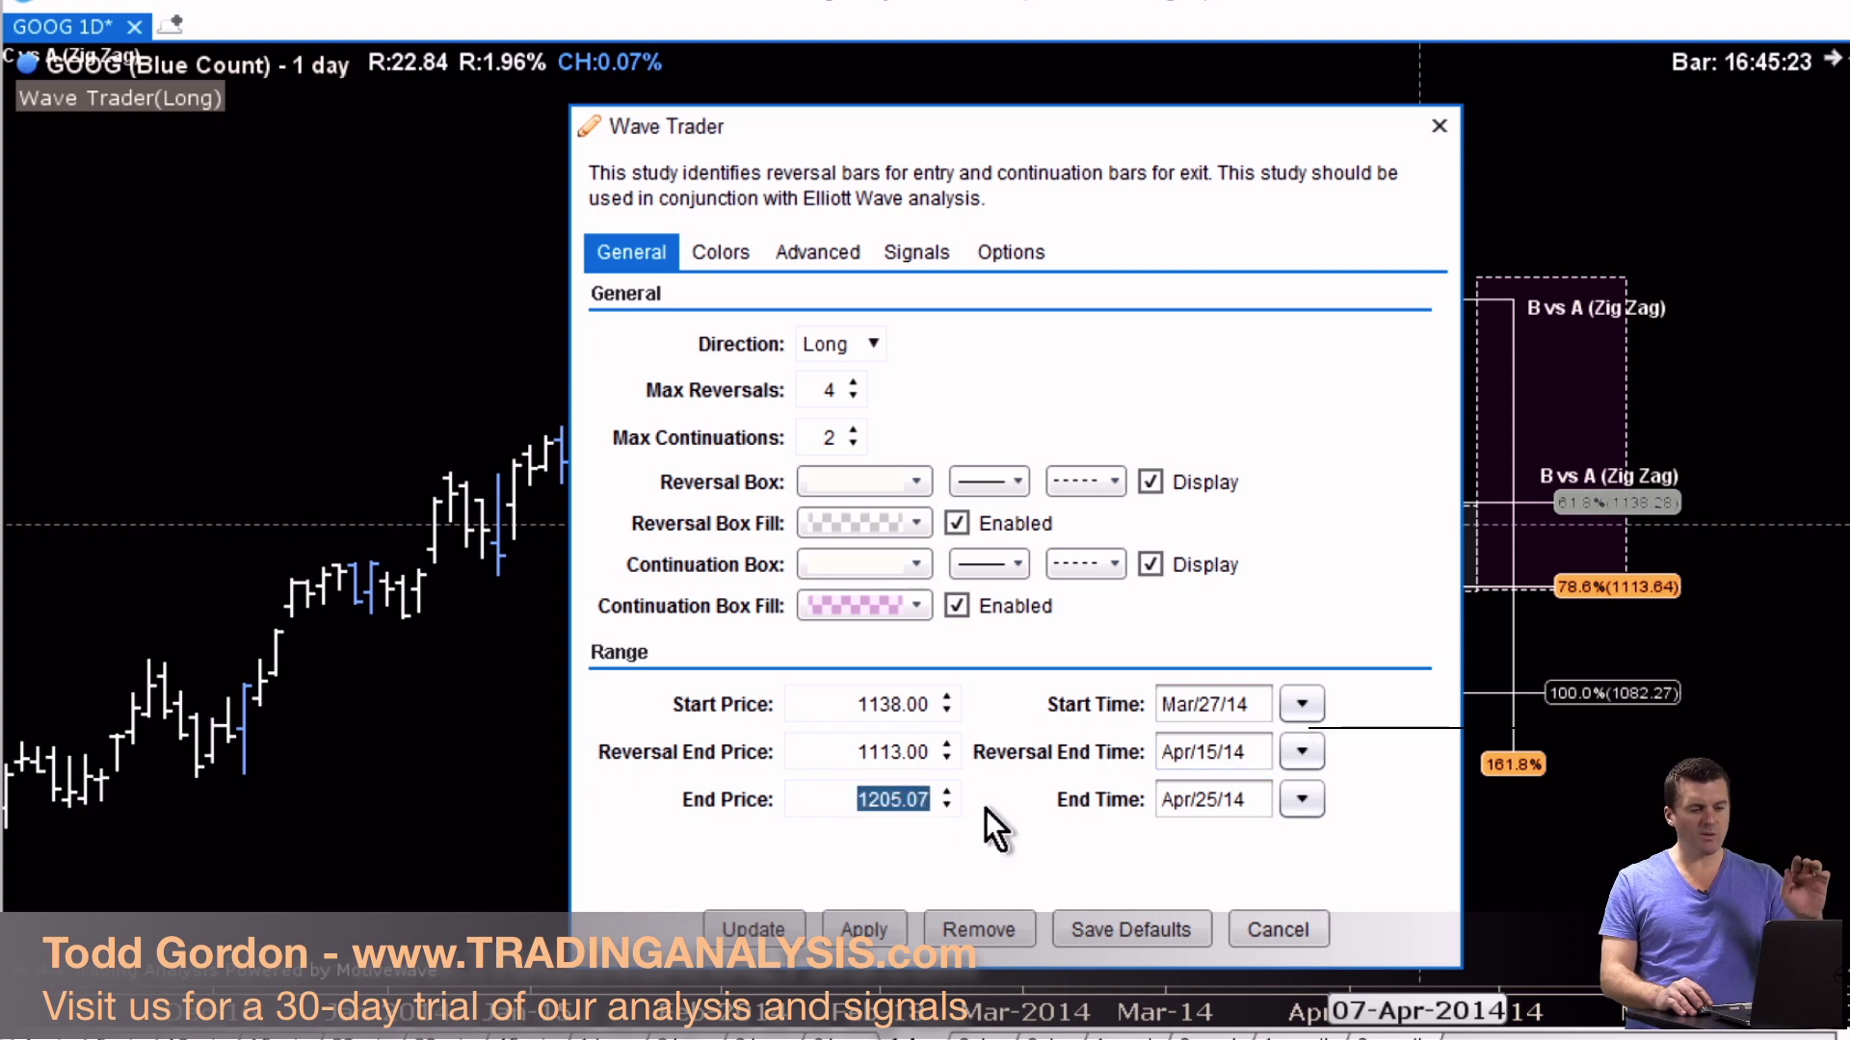
left_click(872, 927)
left_click(751, 930)
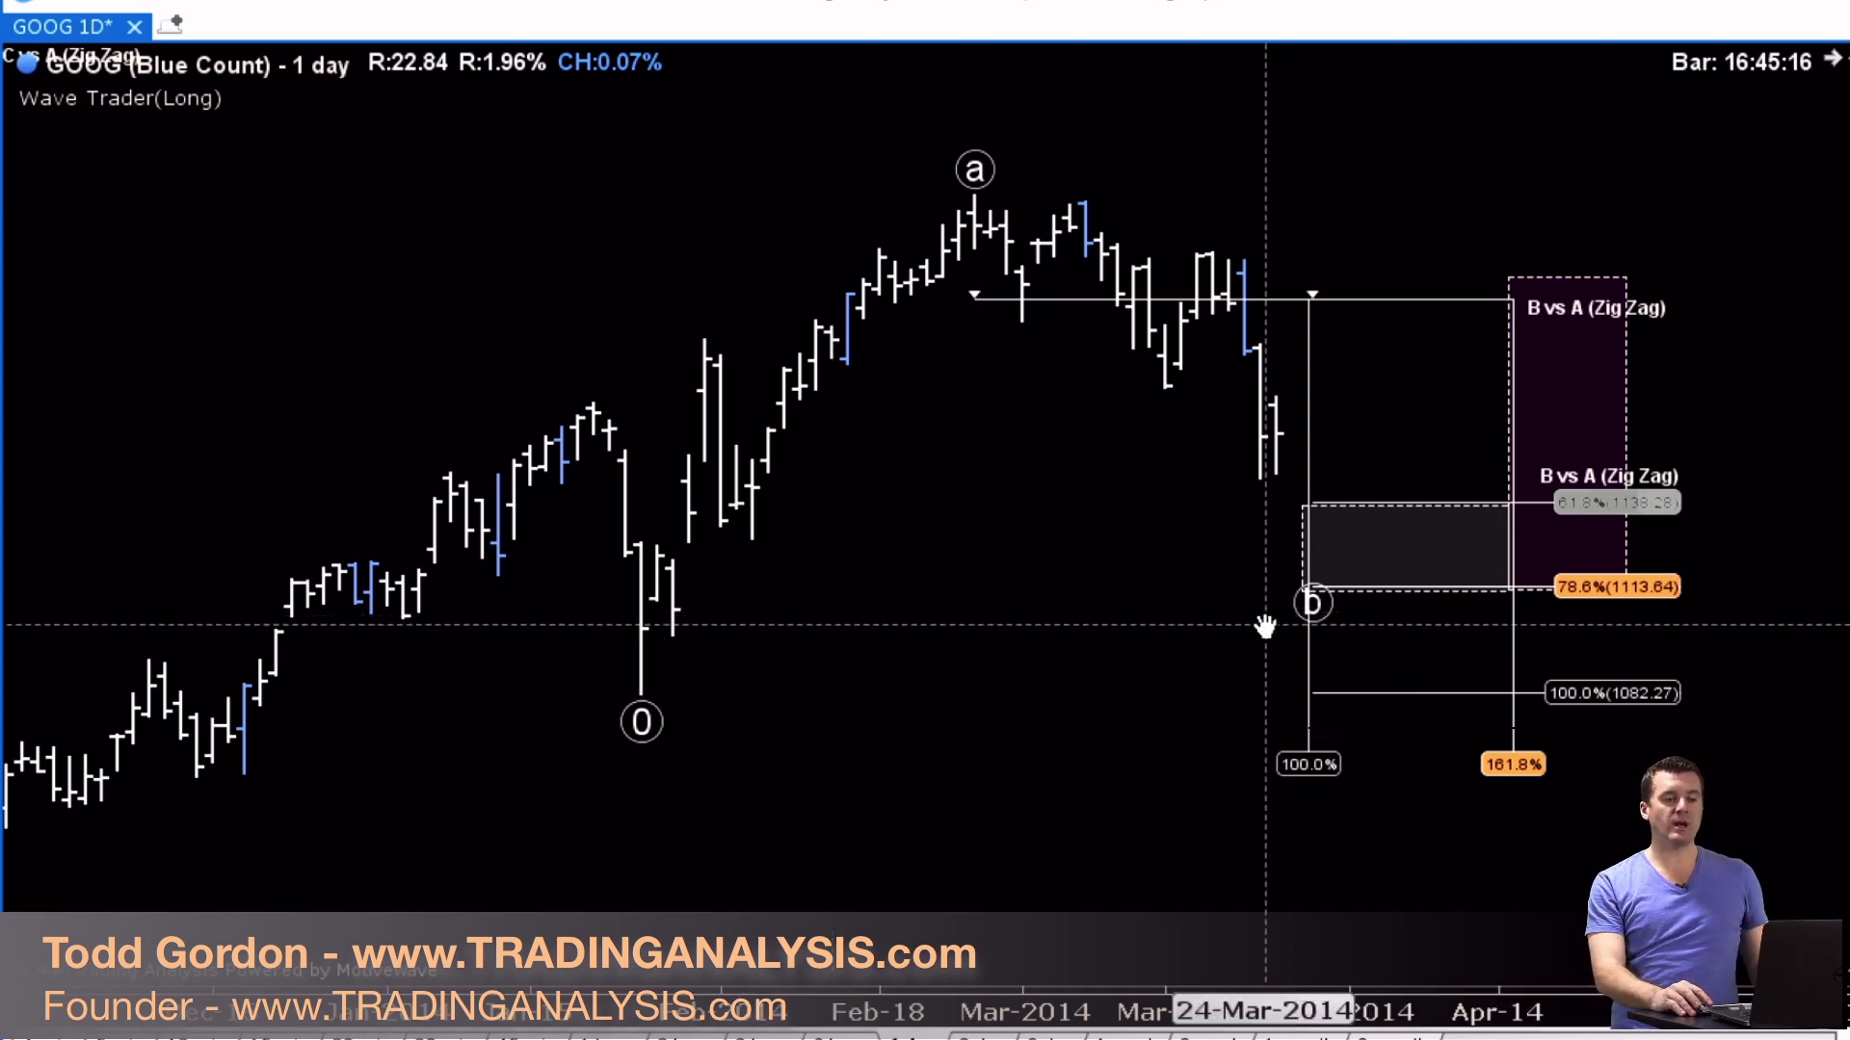
- Enable Wave Trader signals in the Signals tab, then reselect the ABC correction on the chart
double_click(1344, 555)
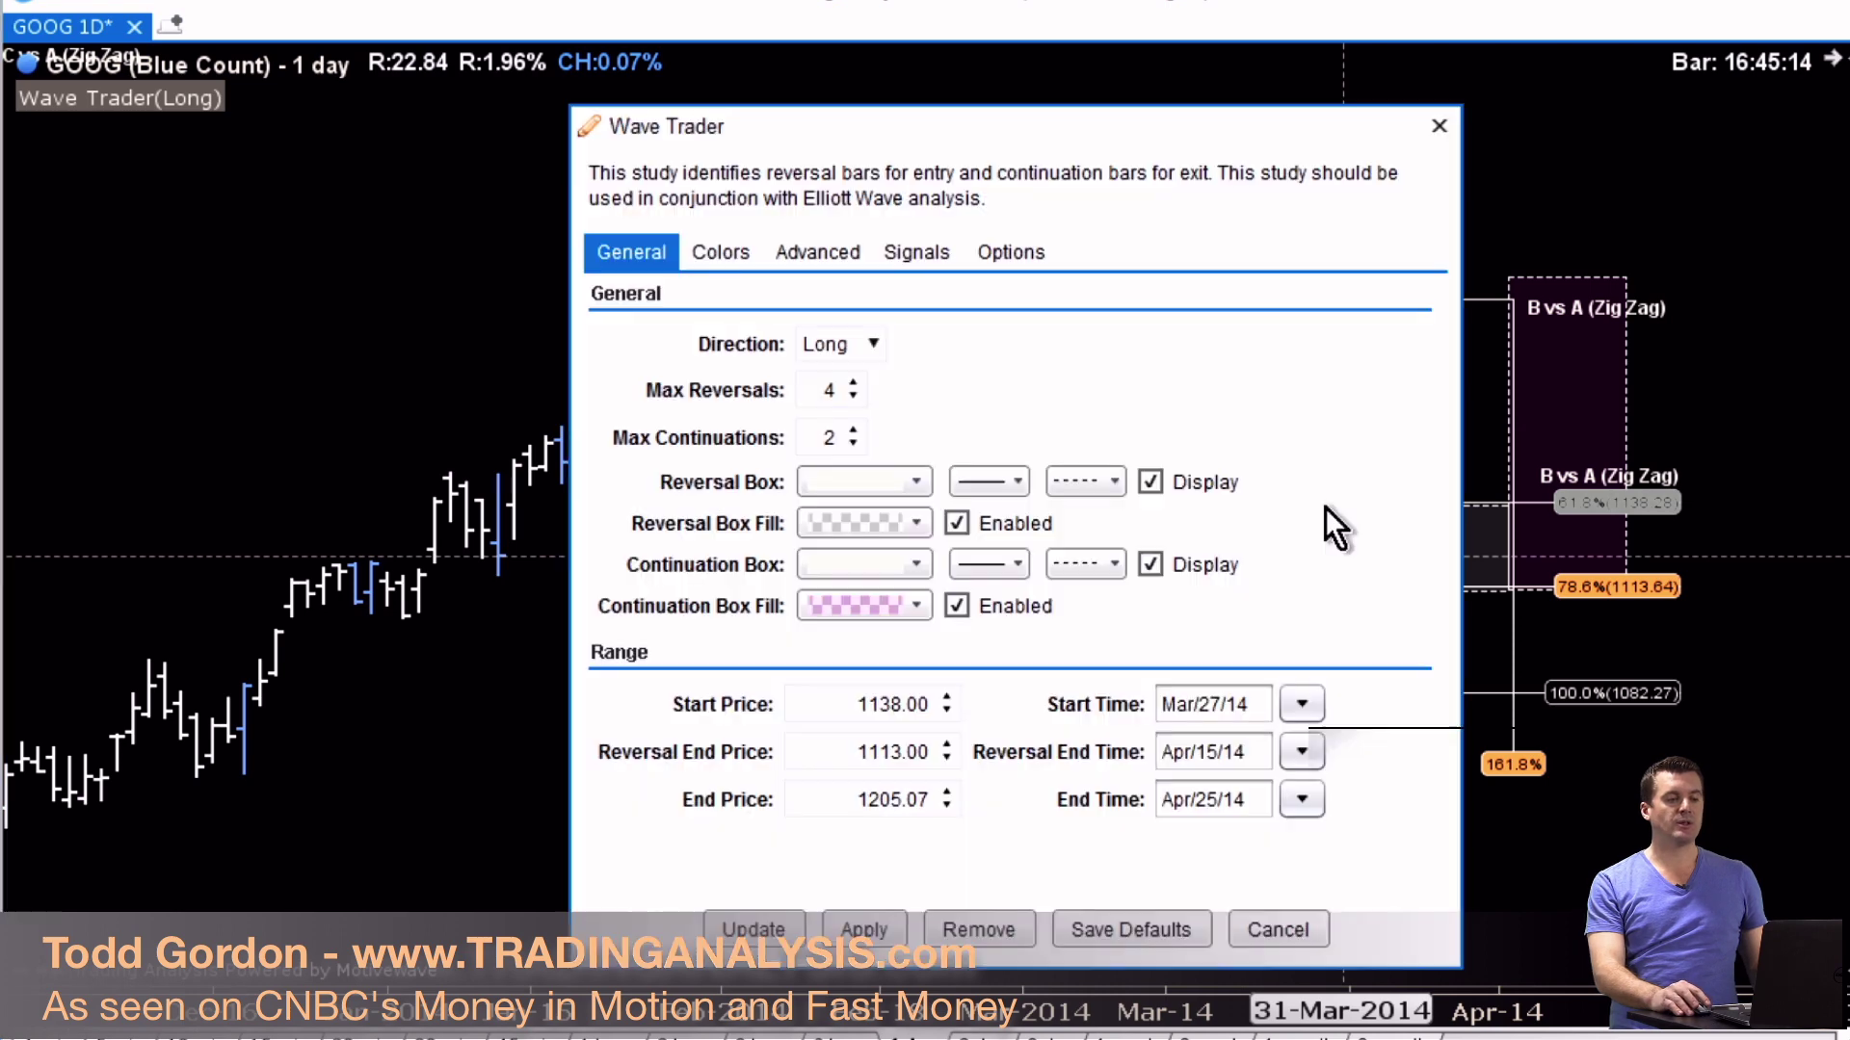
left_click(931, 250)
left_click(752, 353)
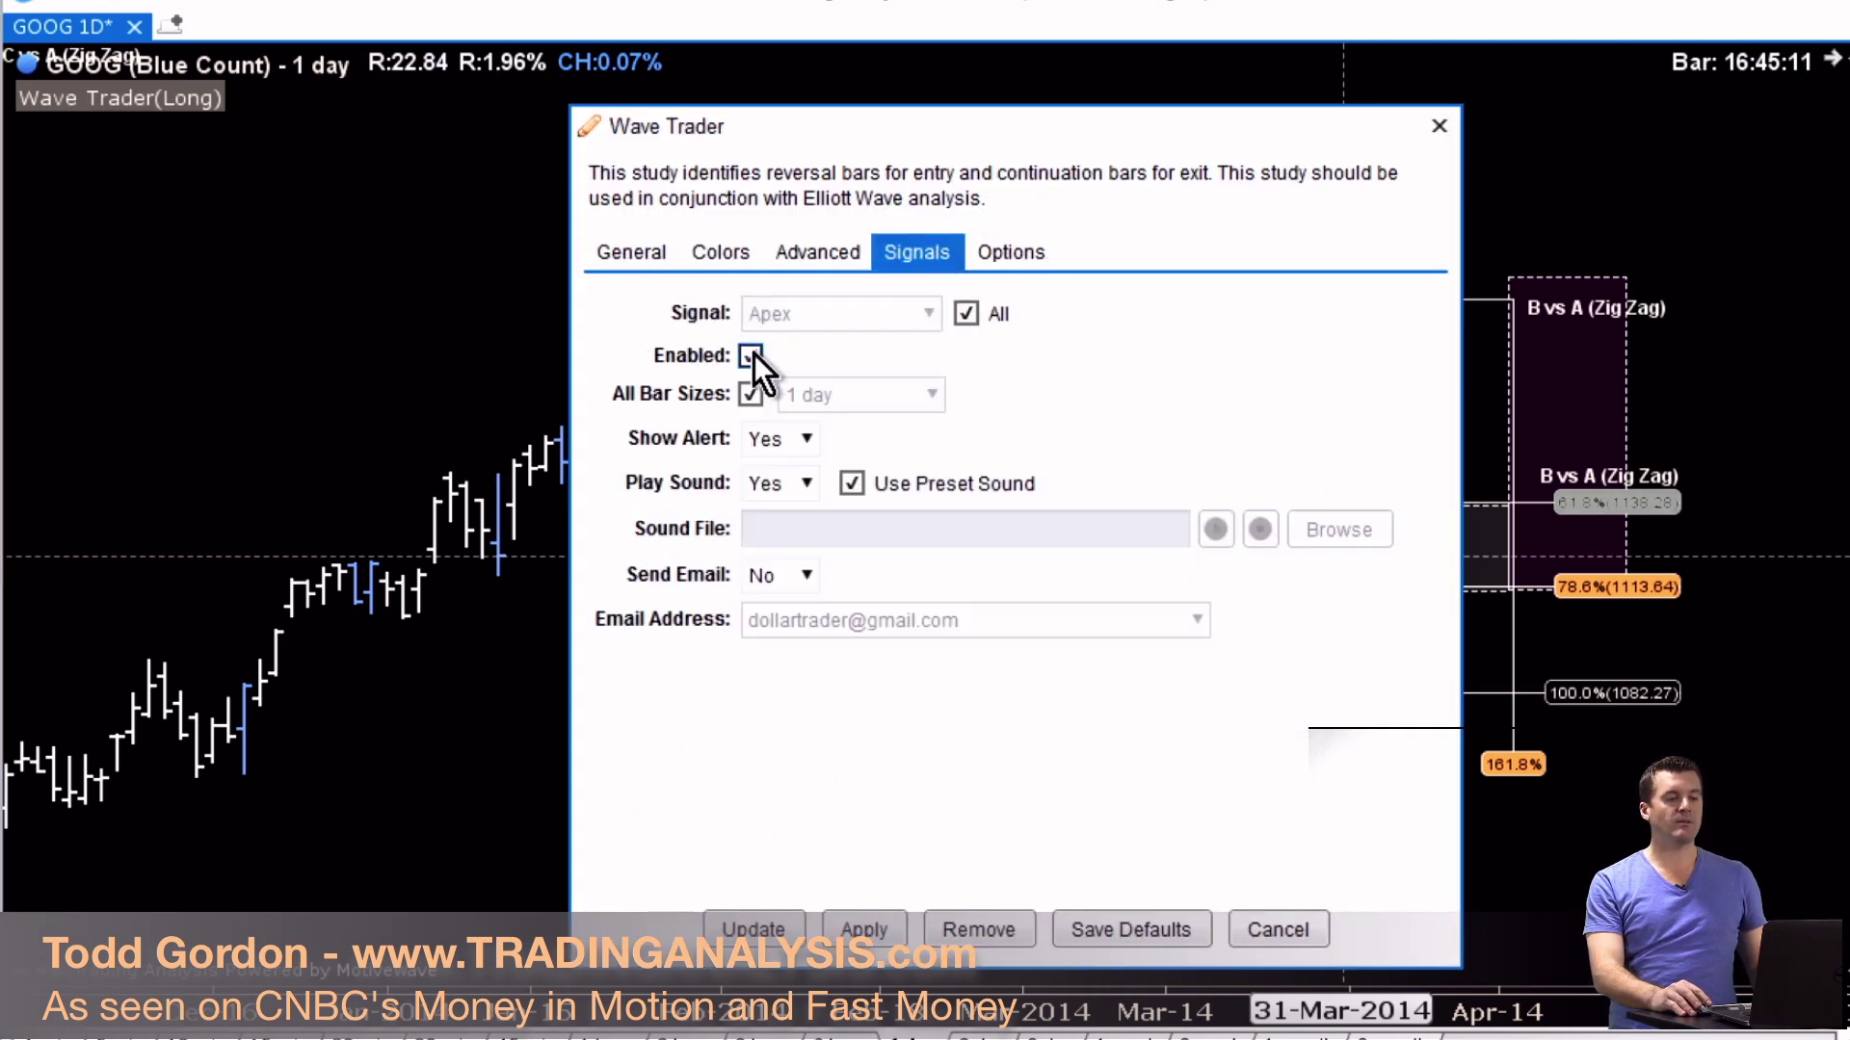
left_click(761, 930)
left_click(1318, 613)
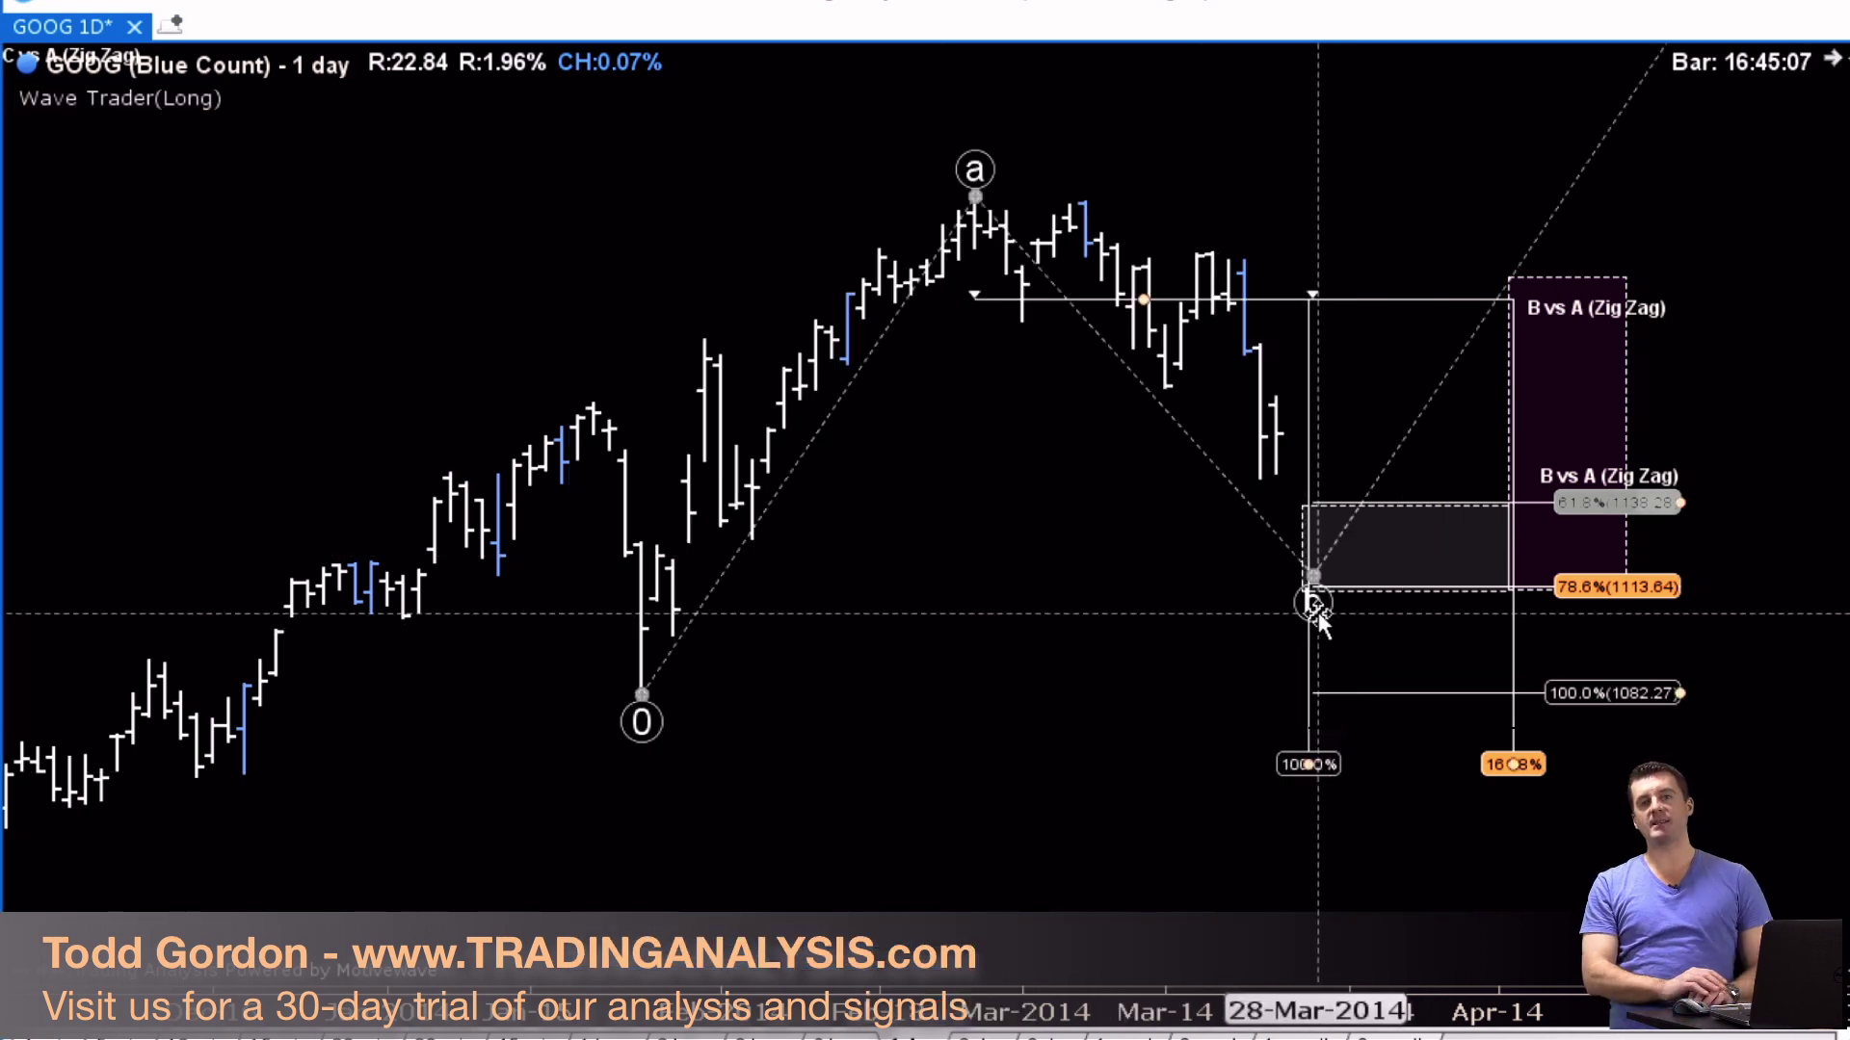
mouse_move(1318, 613)
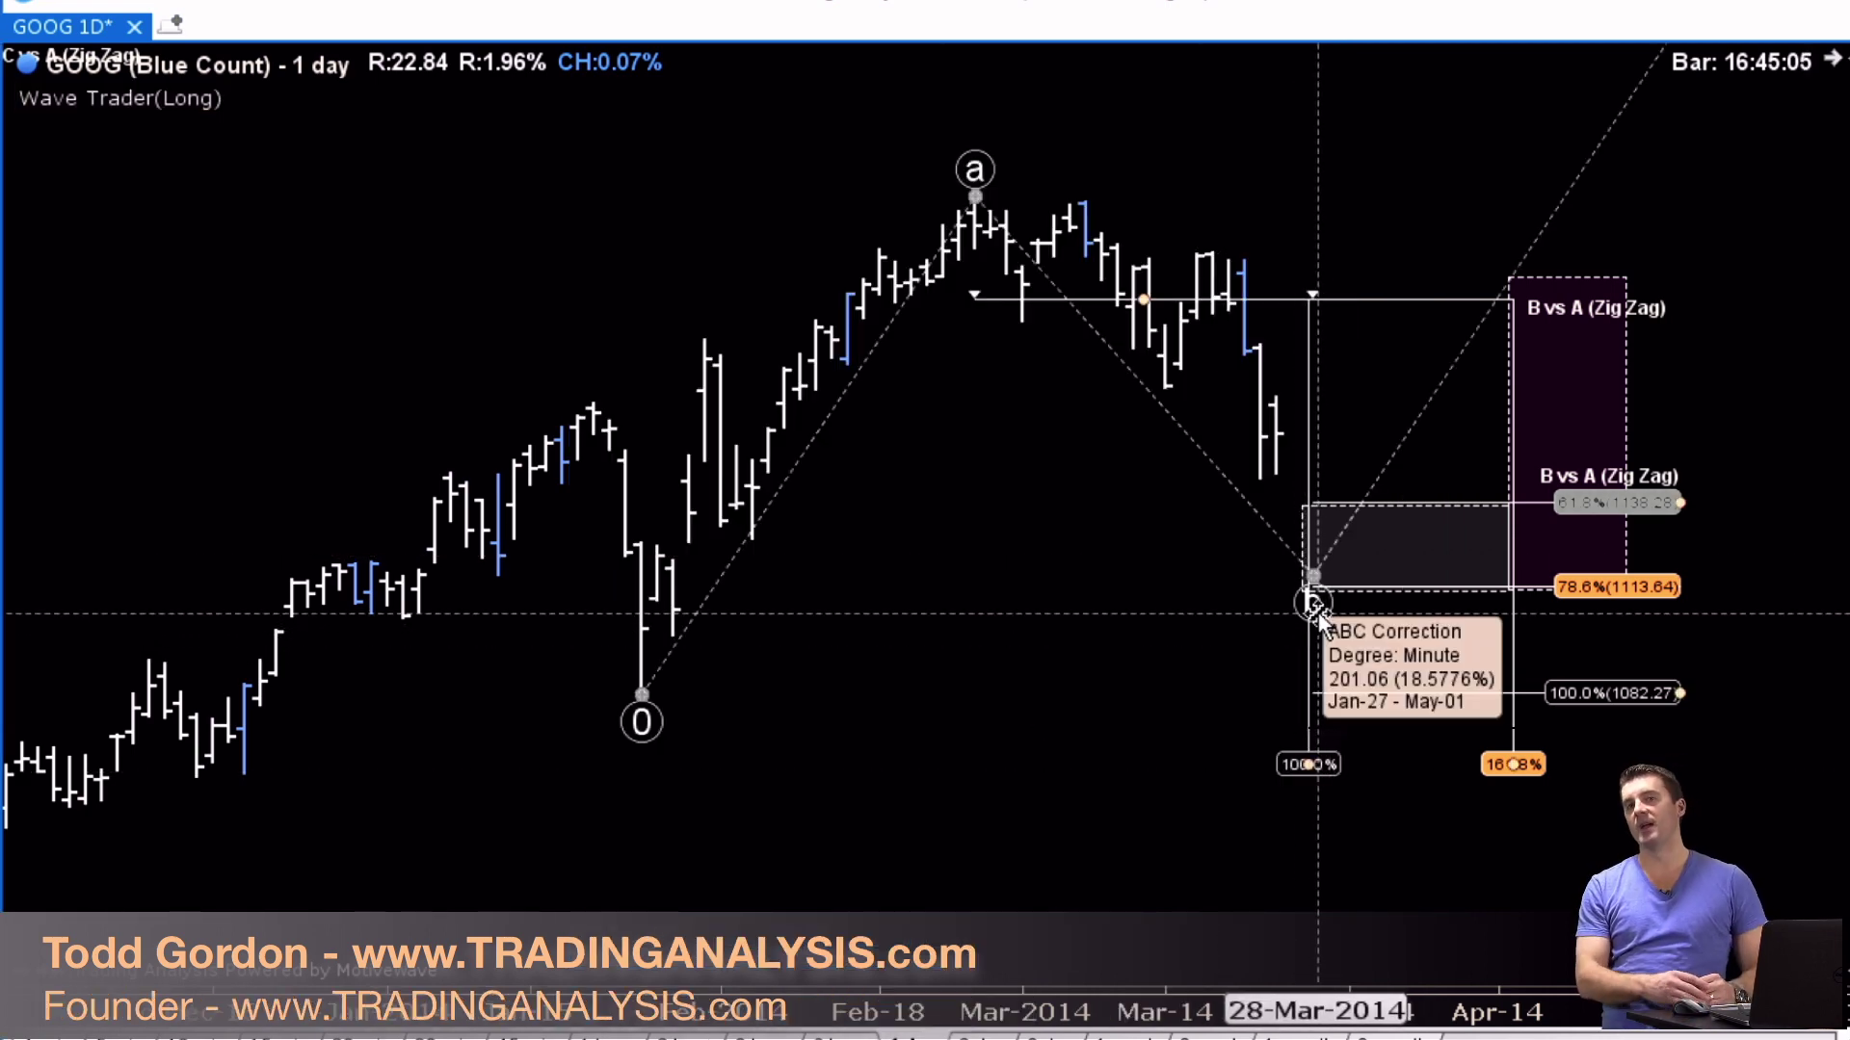